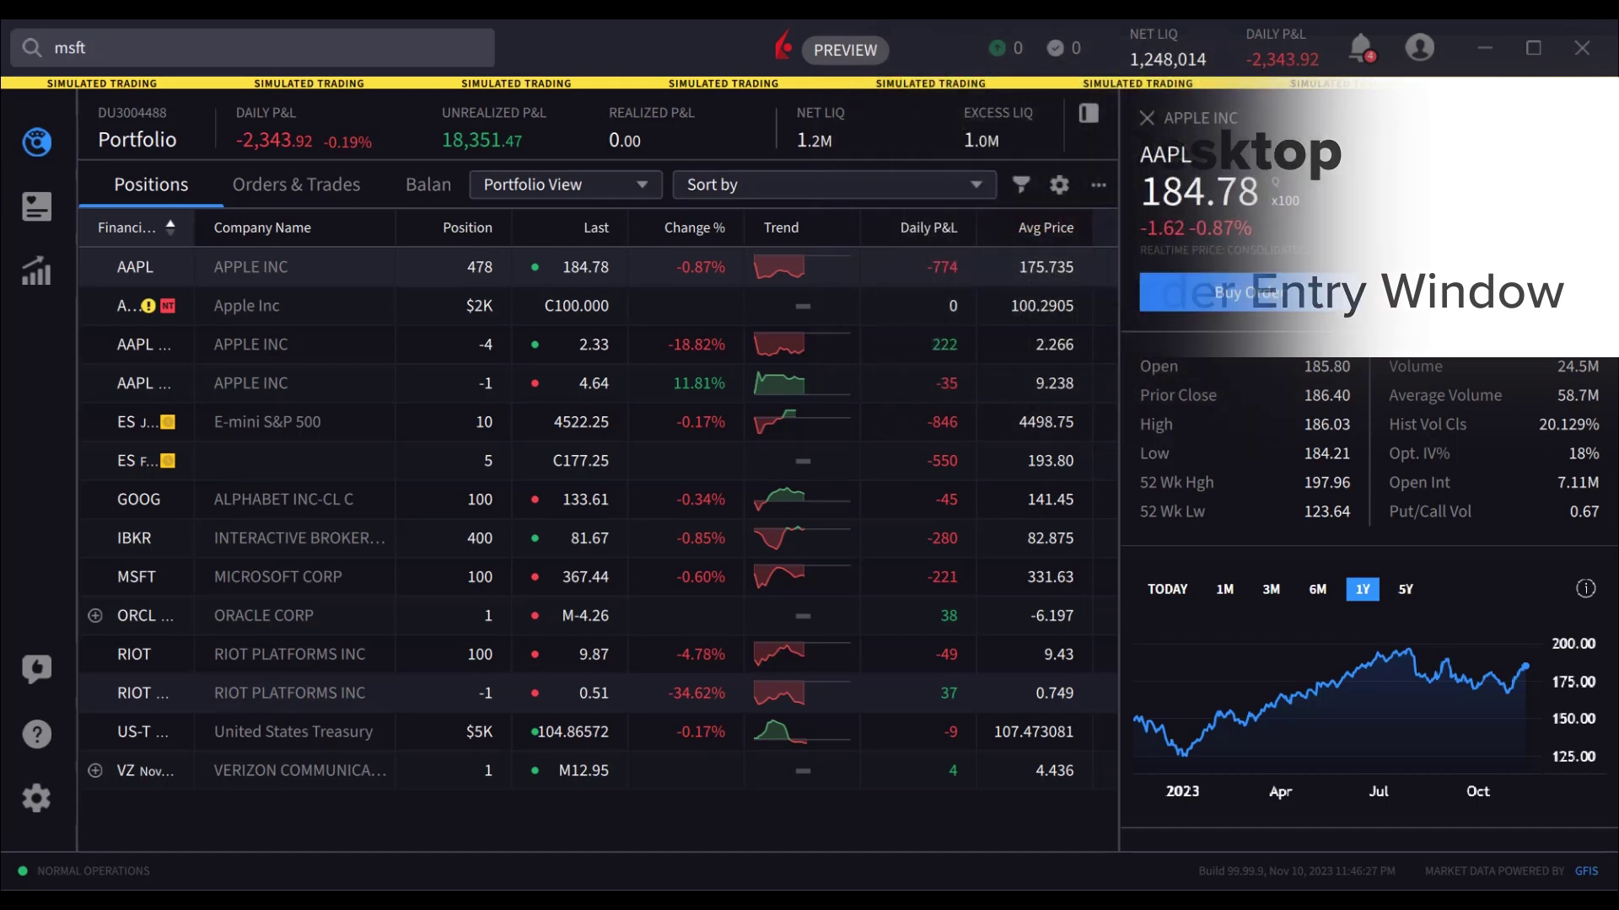
# From Favorites, open an AMZN buy ticket for 100 shares at a 142.67 limit, DAY.
pyautogui.click(32, 207)
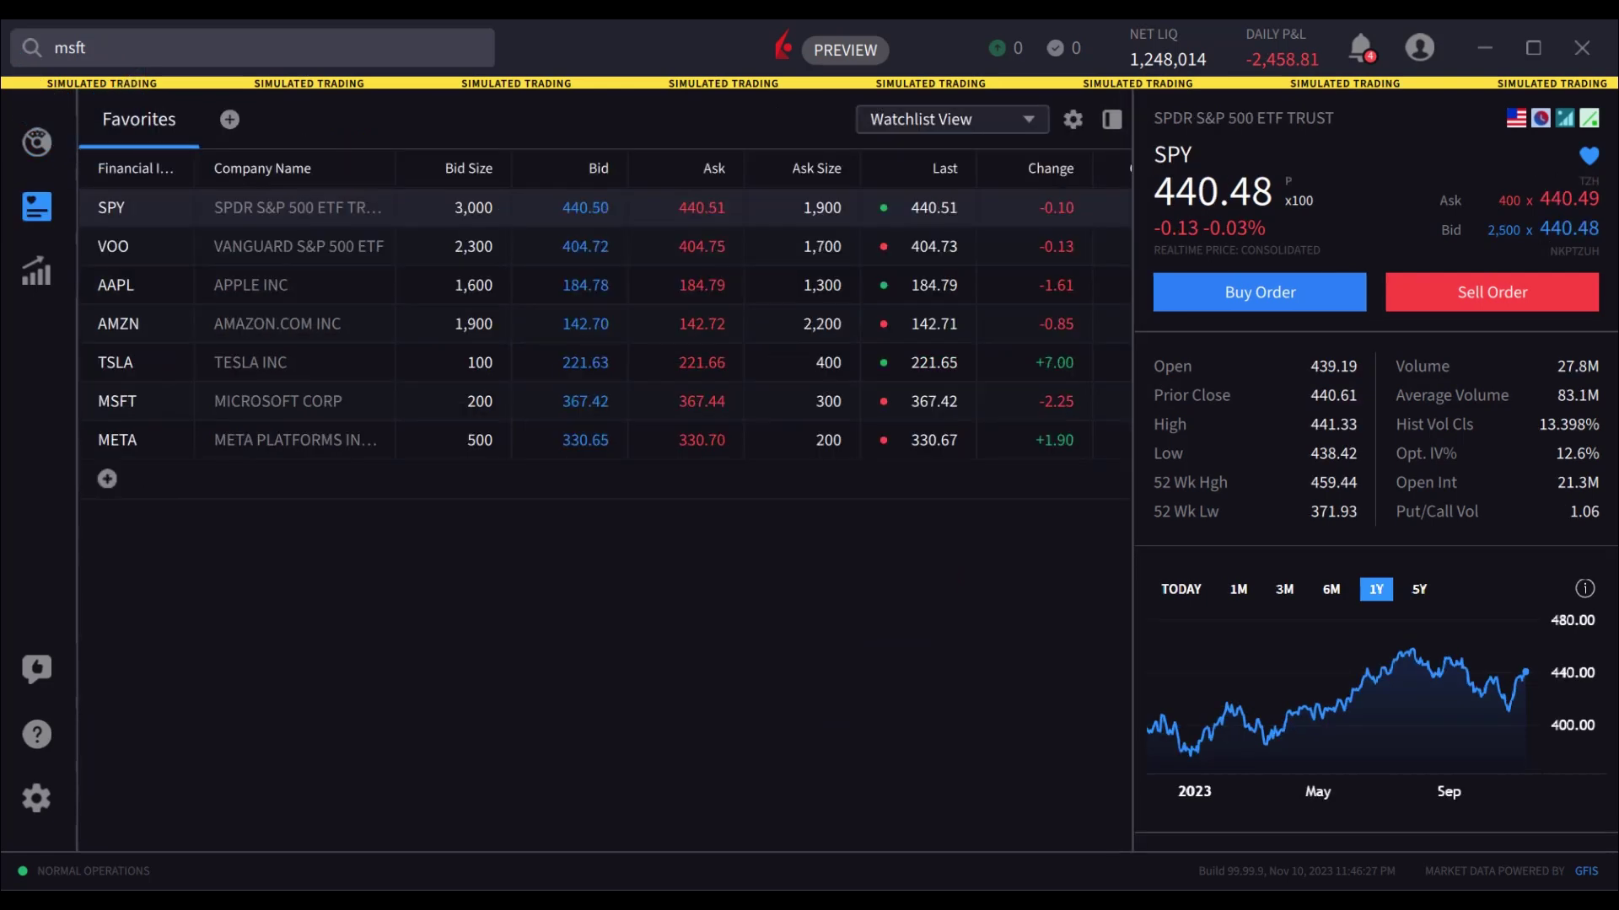
pyautogui.click(158, 318)
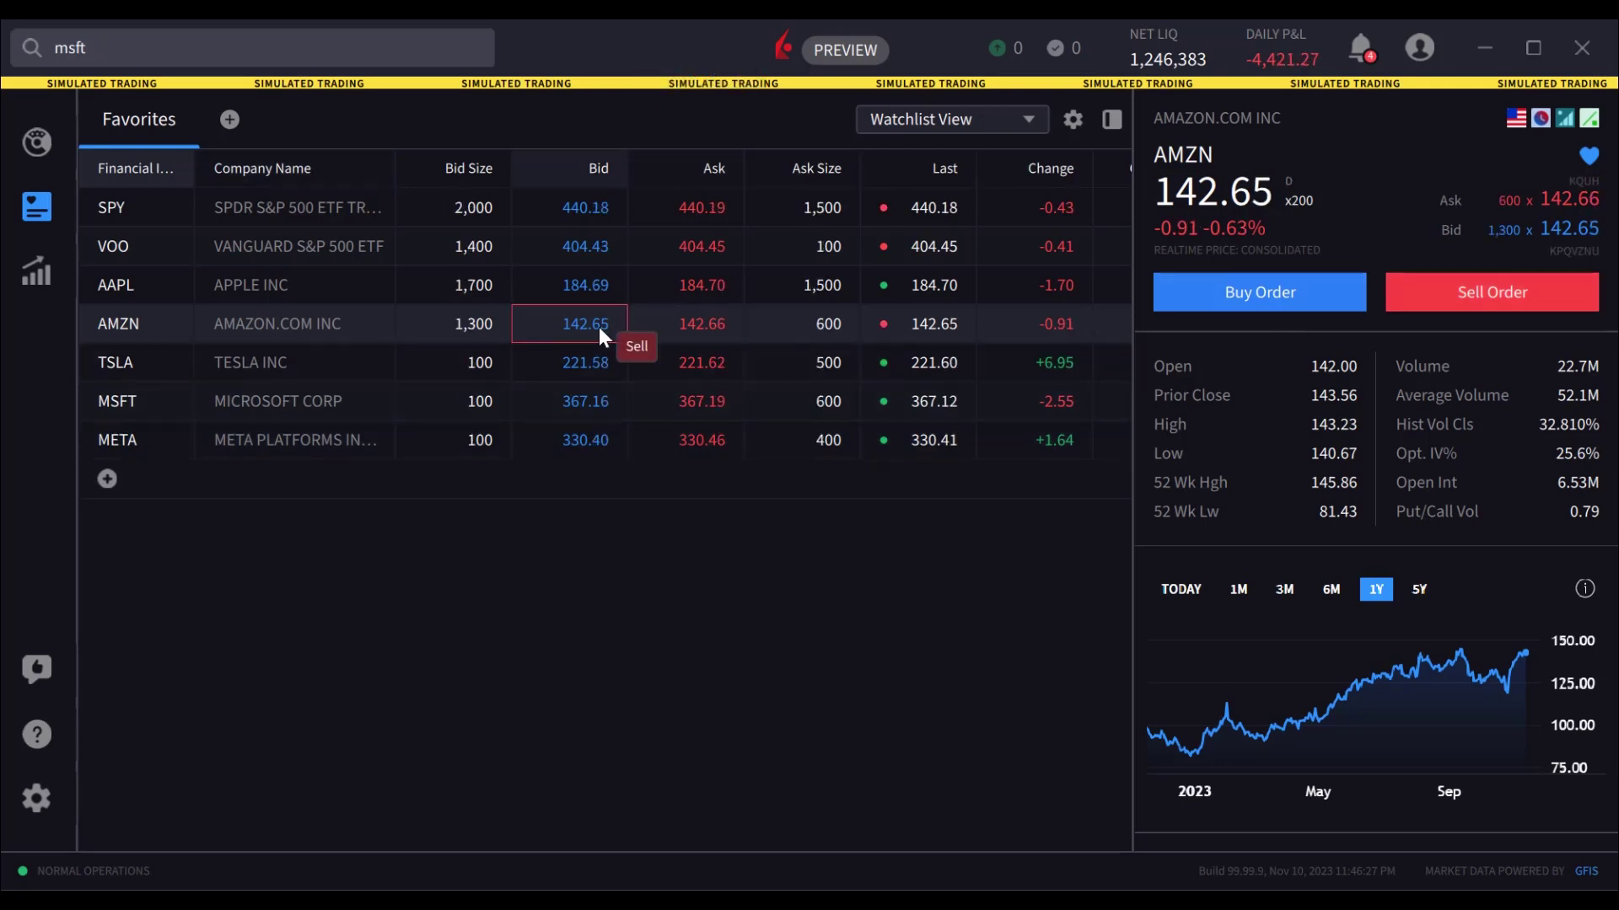
pyautogui.click(702, 320)
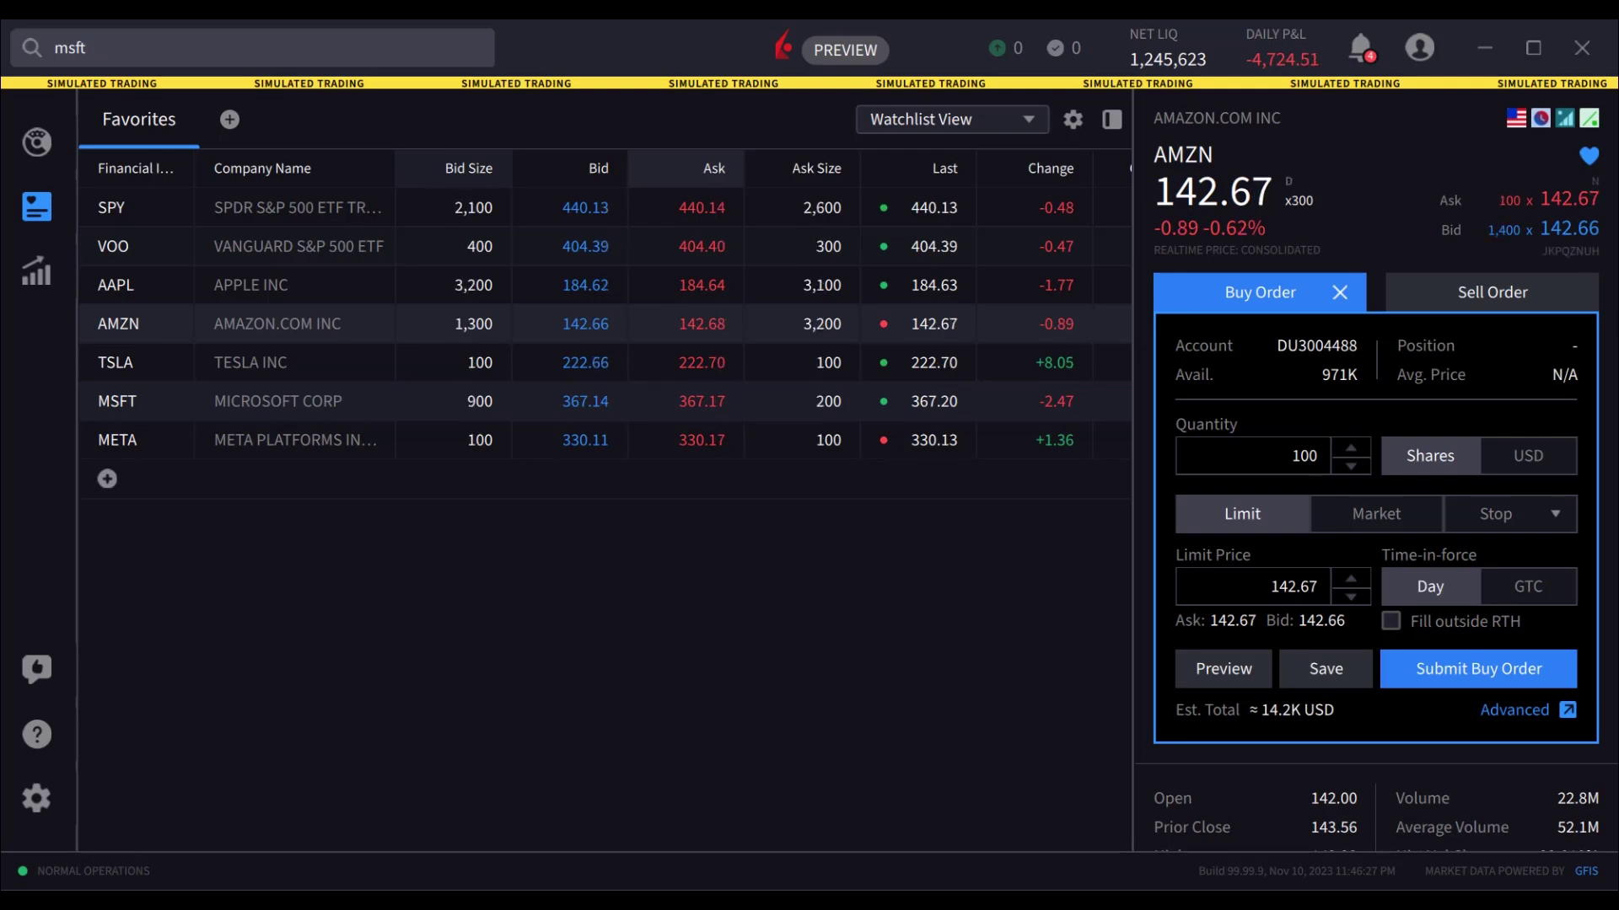
# Open Preferences to Display Settings, showing the active Dark colour theme.
pyautogui.click(38, 801)
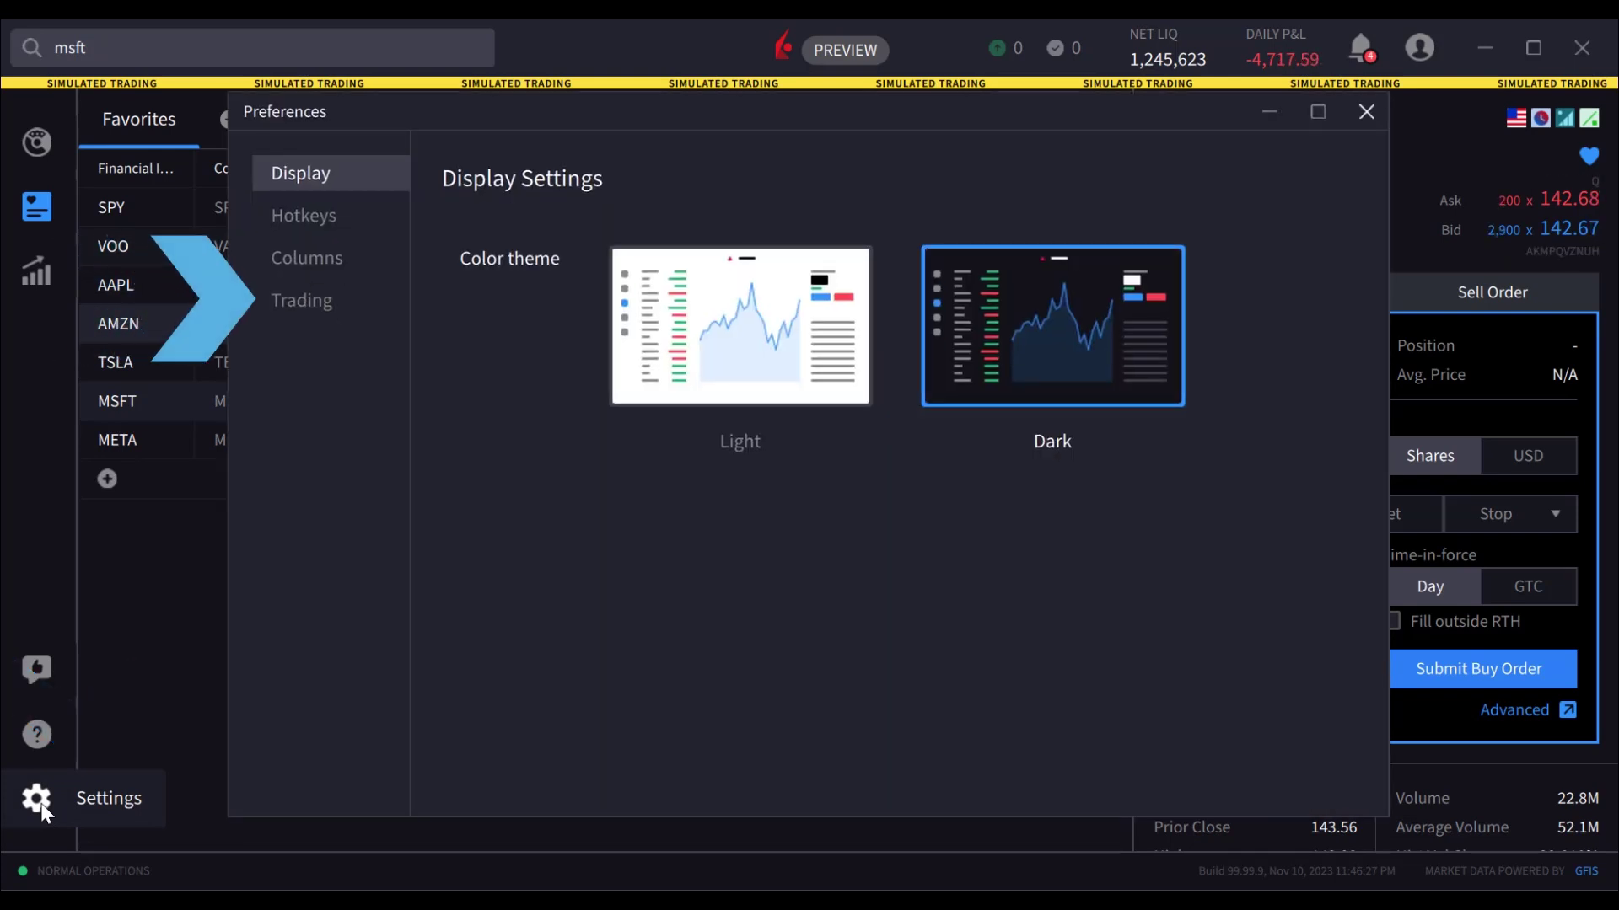
# Confirm the stock order presets stay shares, LMT and DAY, then close Preferences.
pyautogui.click(306, 305)
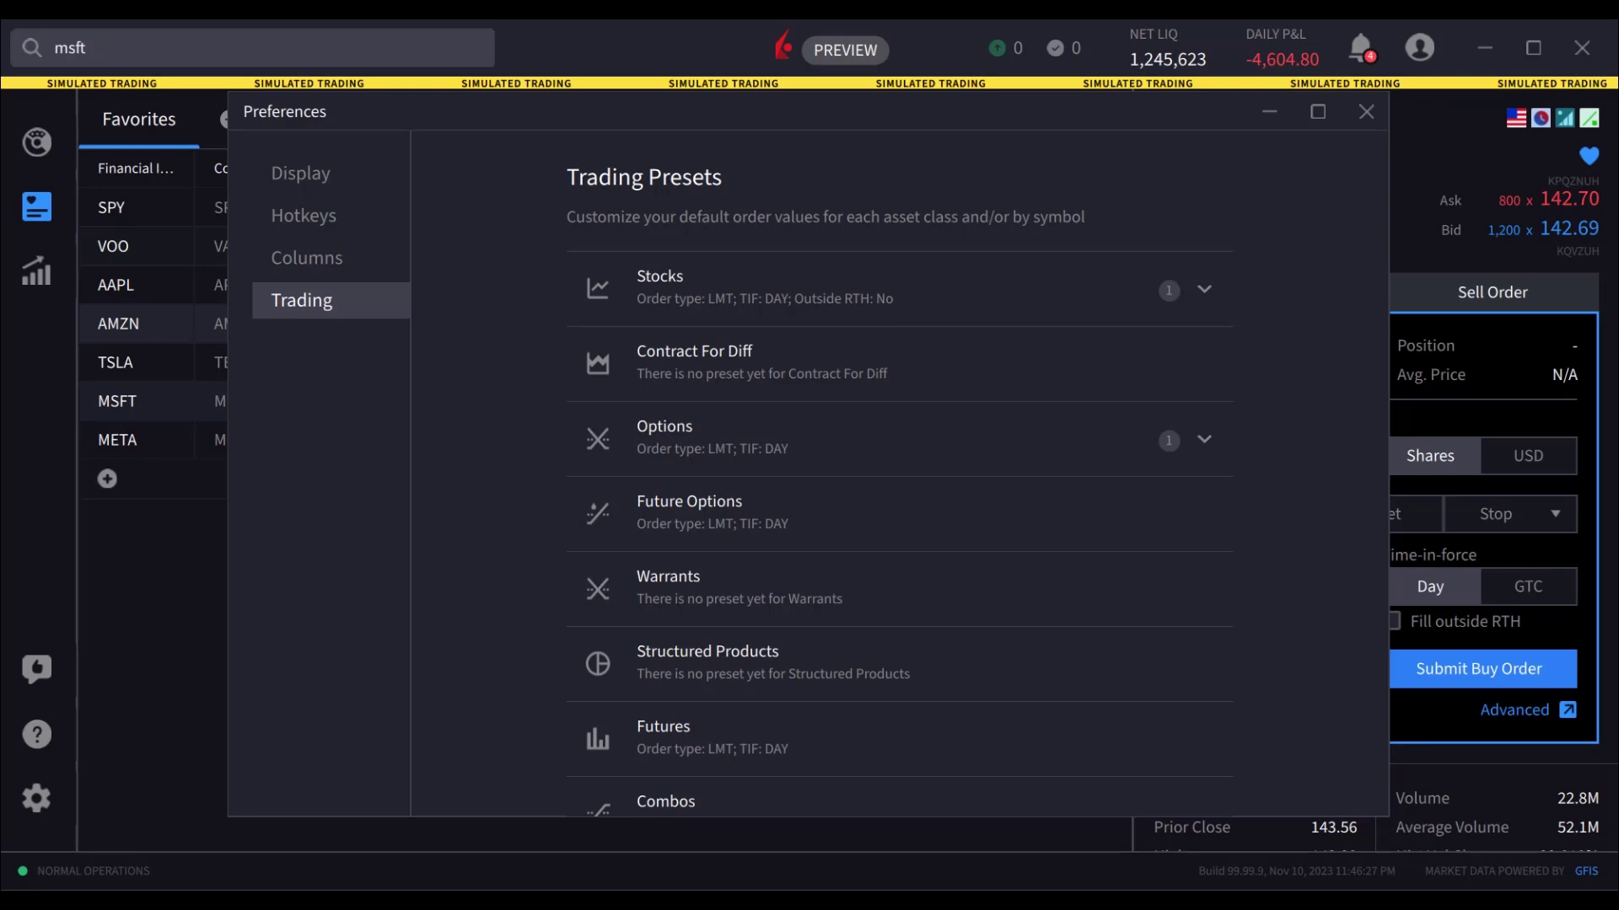
pyautogui.click(1071, 286)
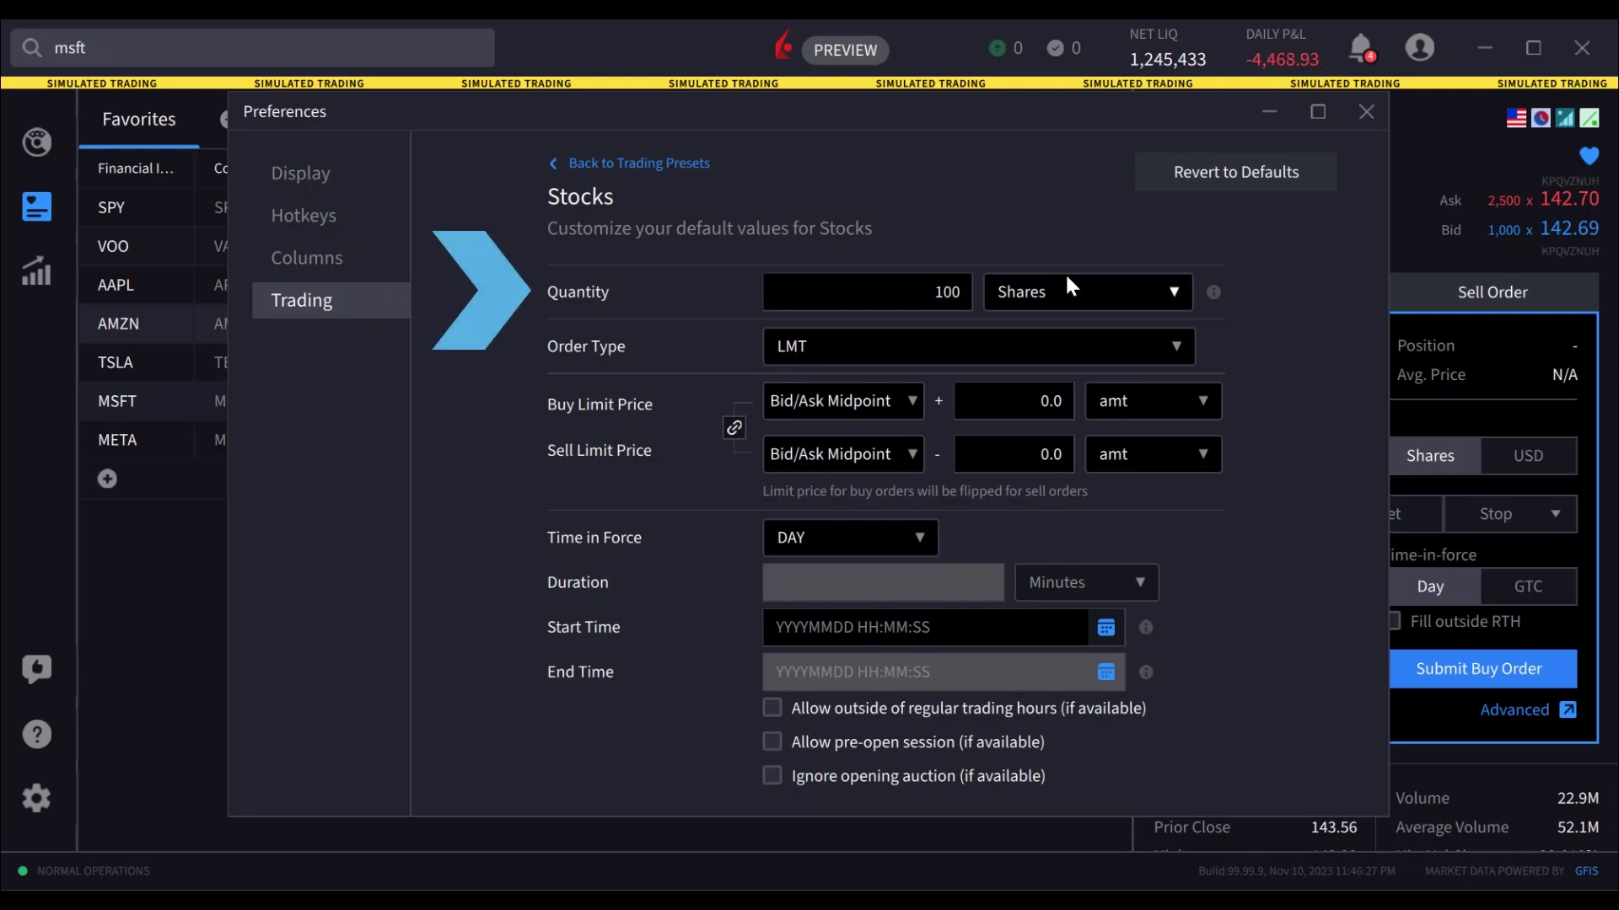
pyautogui.click(1177, 292)
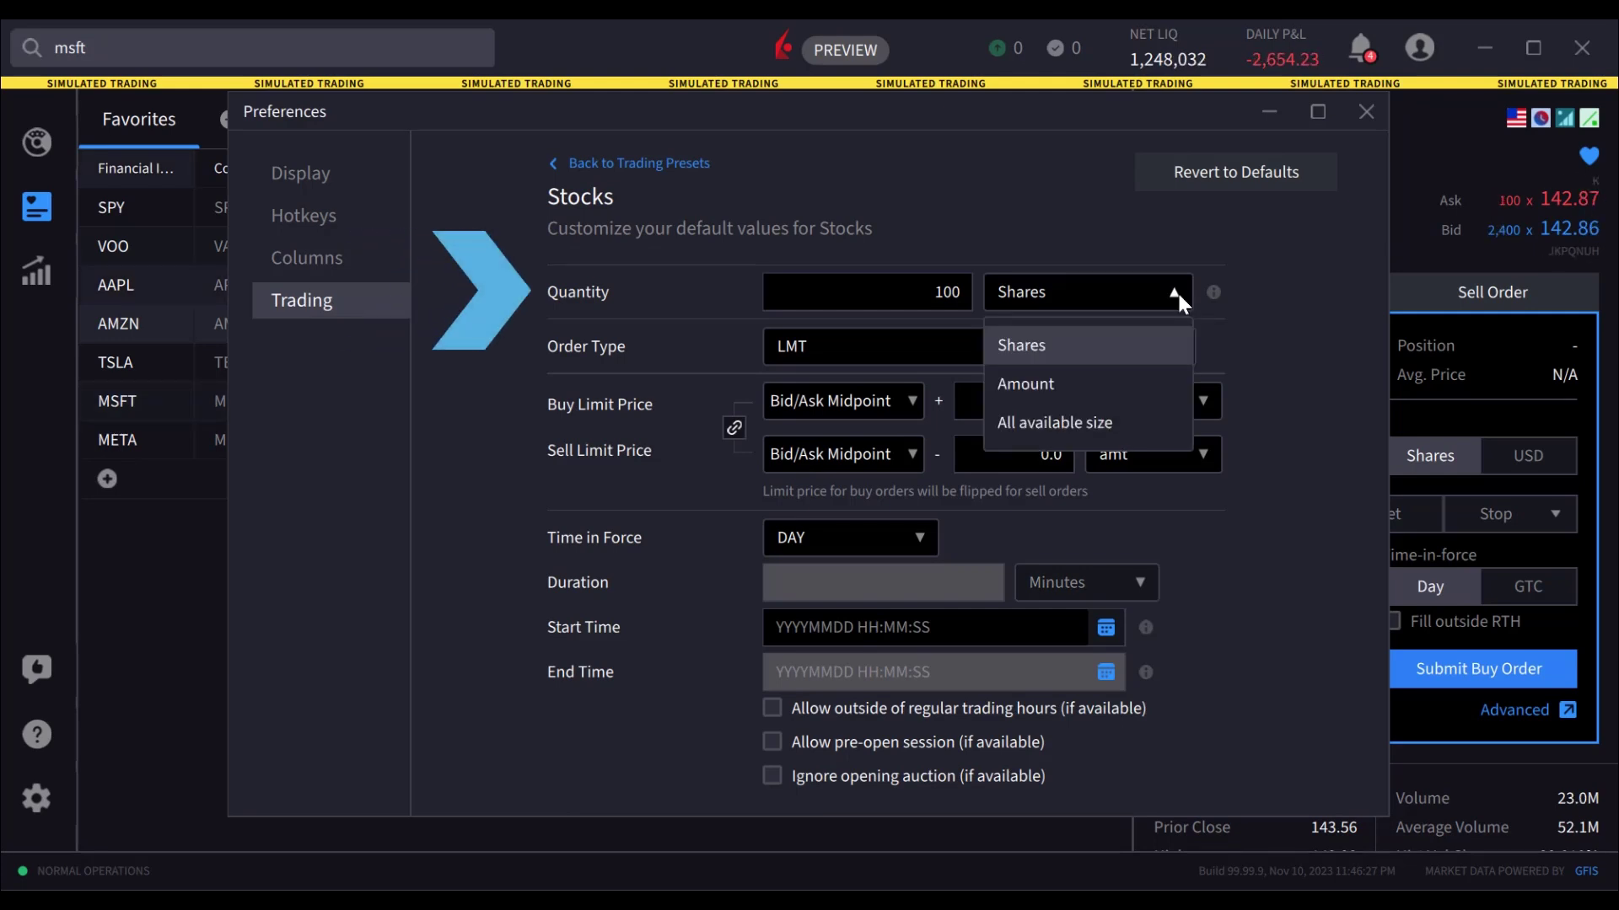
pyautogui.click(1177, 291)
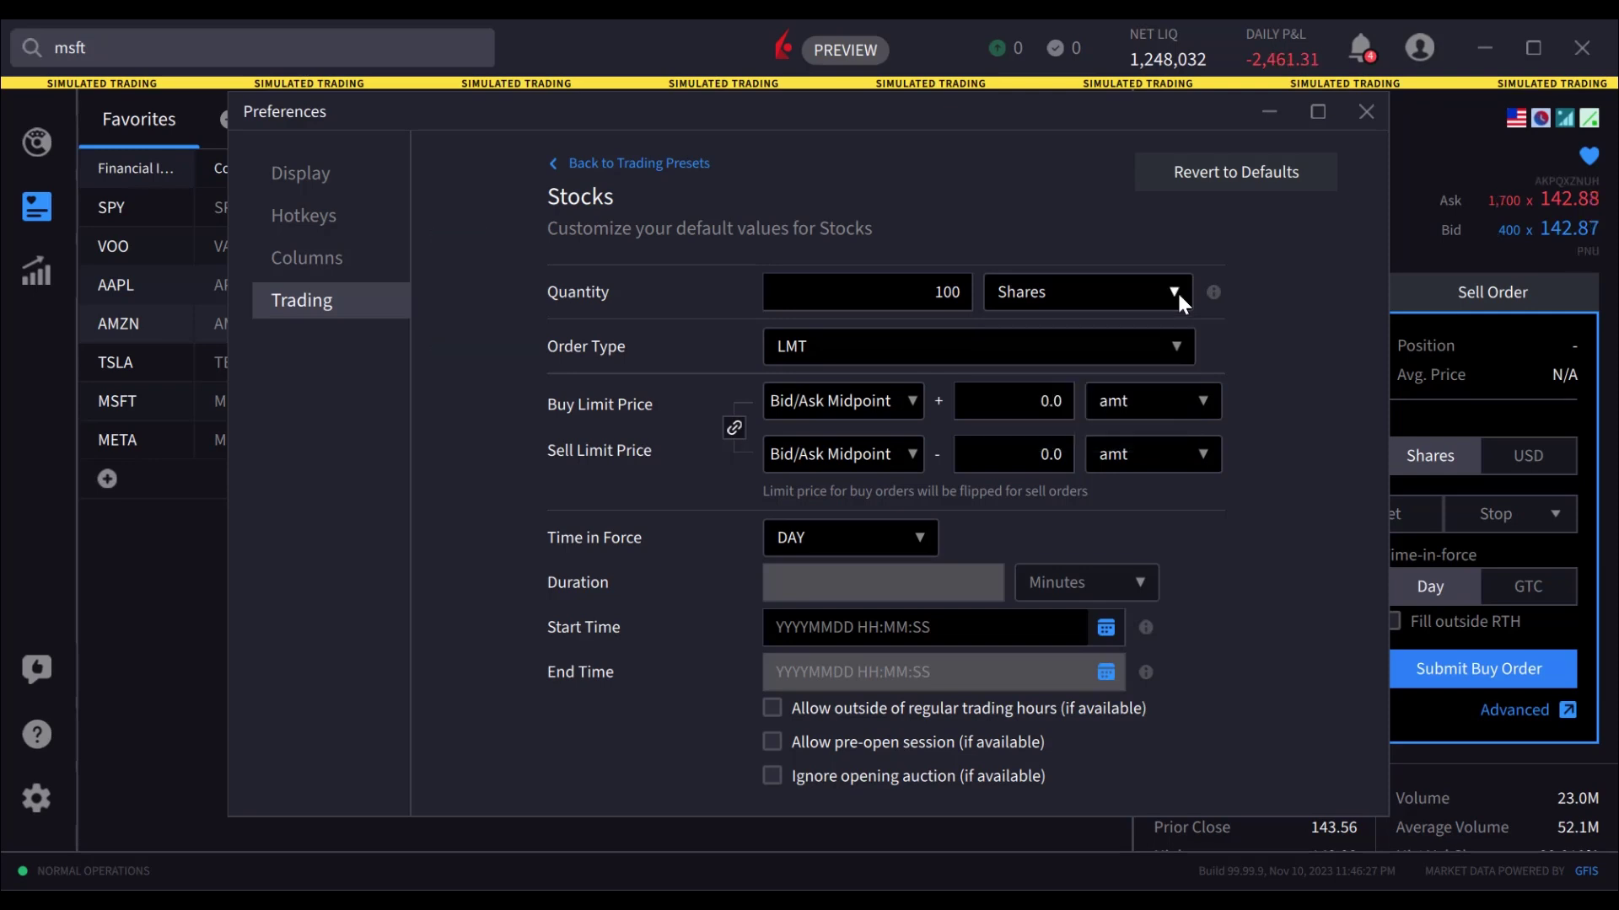
pyautogui.click(1180, 336)
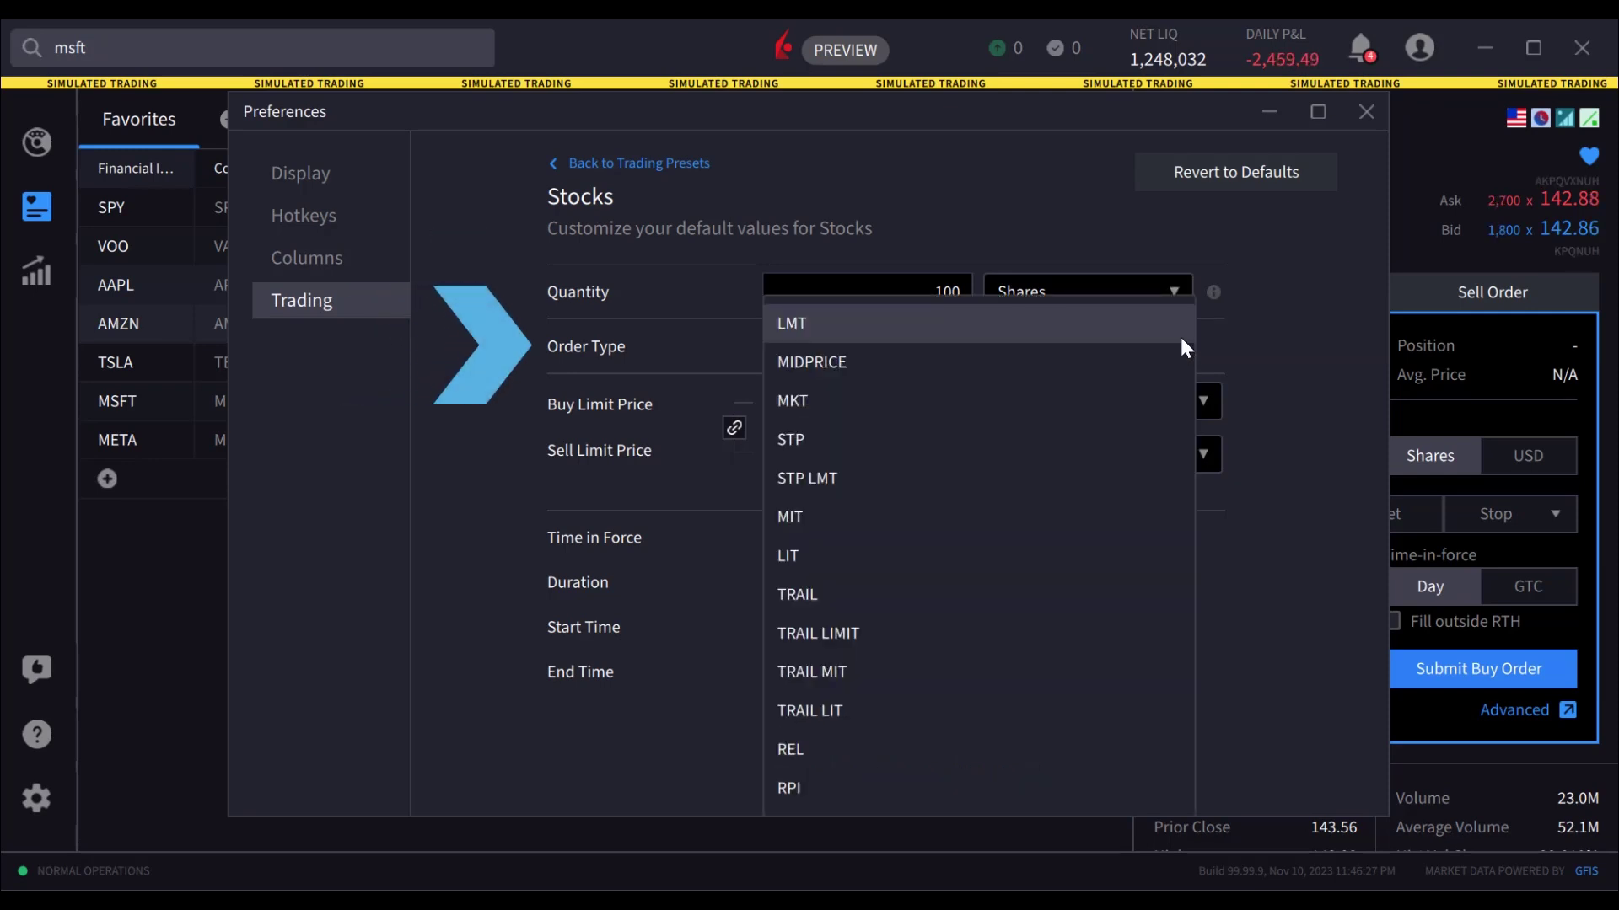
pyautogui.click(1180, 336)
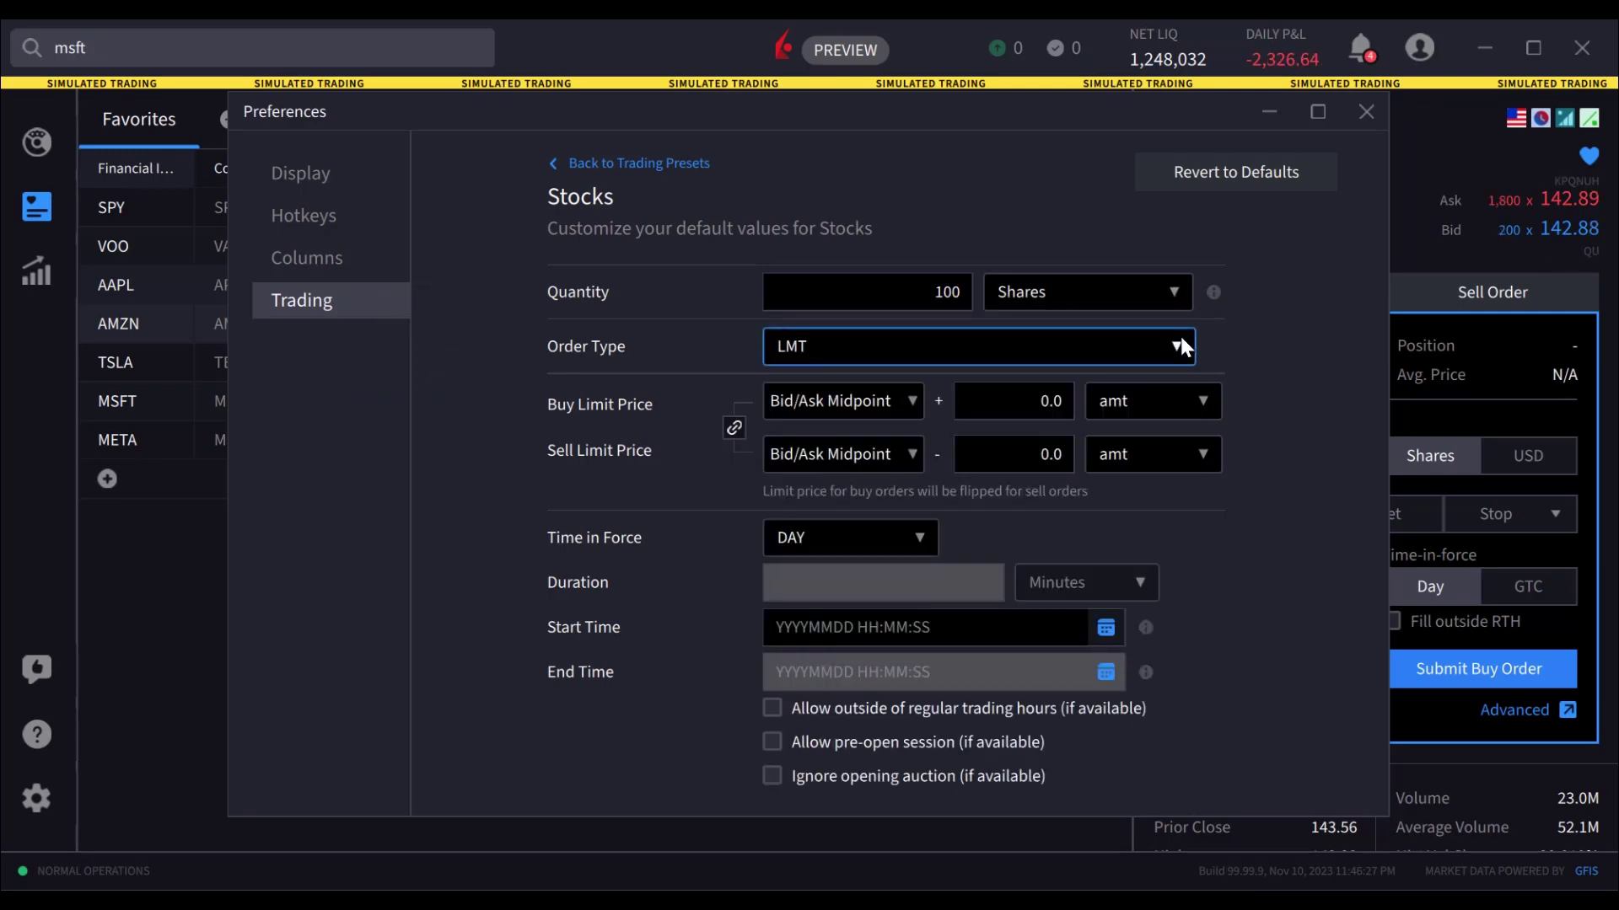
pyautogui.click(923, 536)
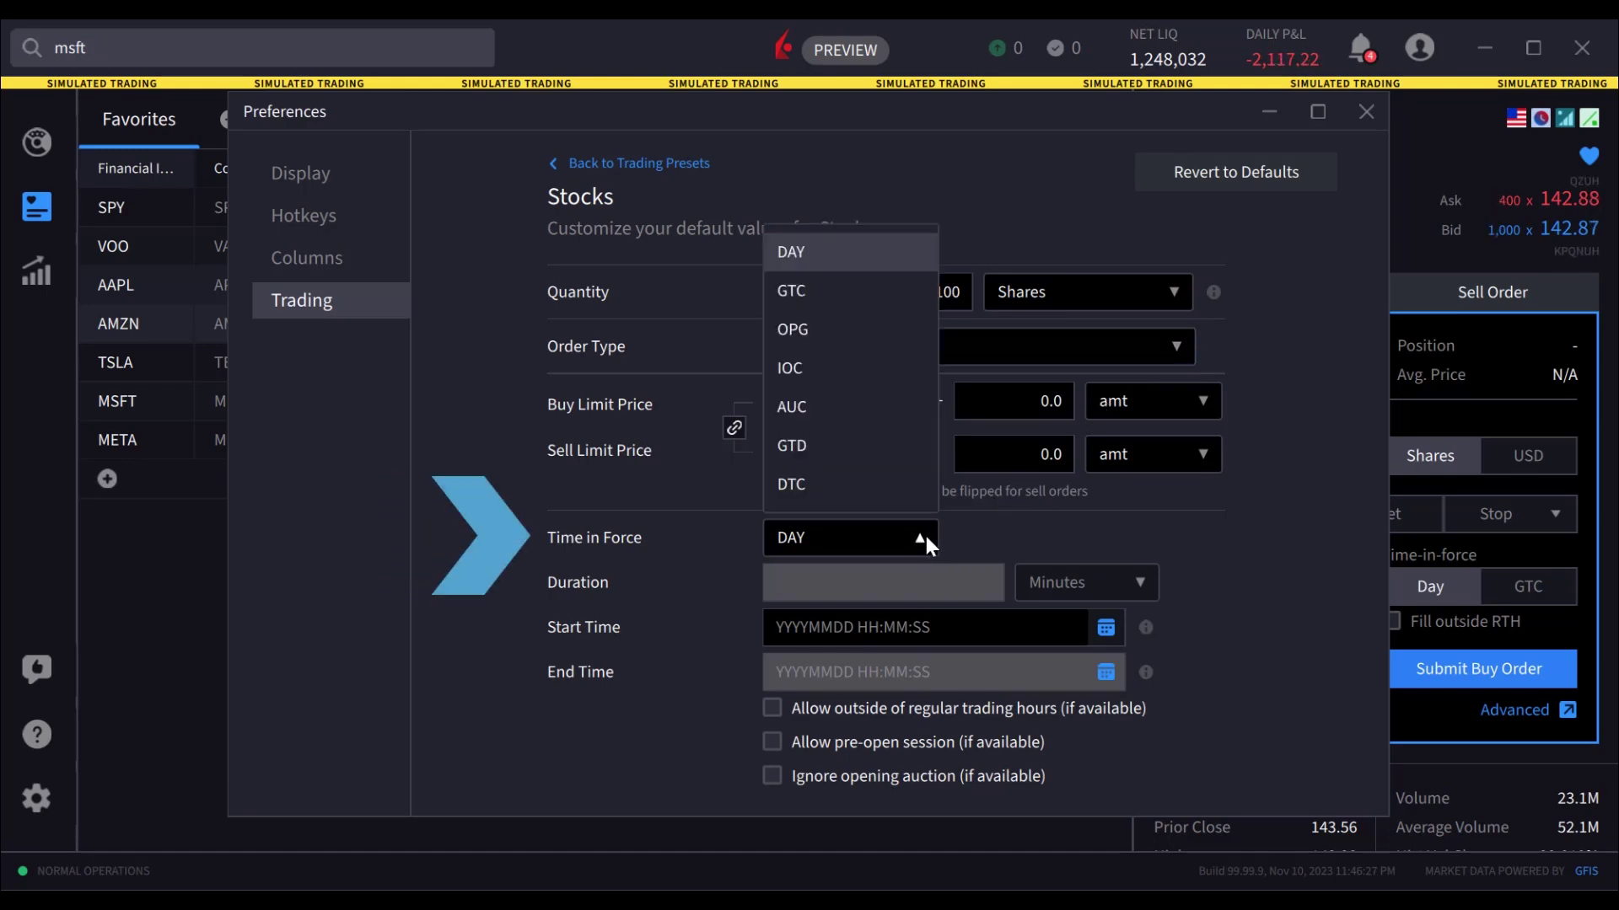
pyautogui.click(926, 536)
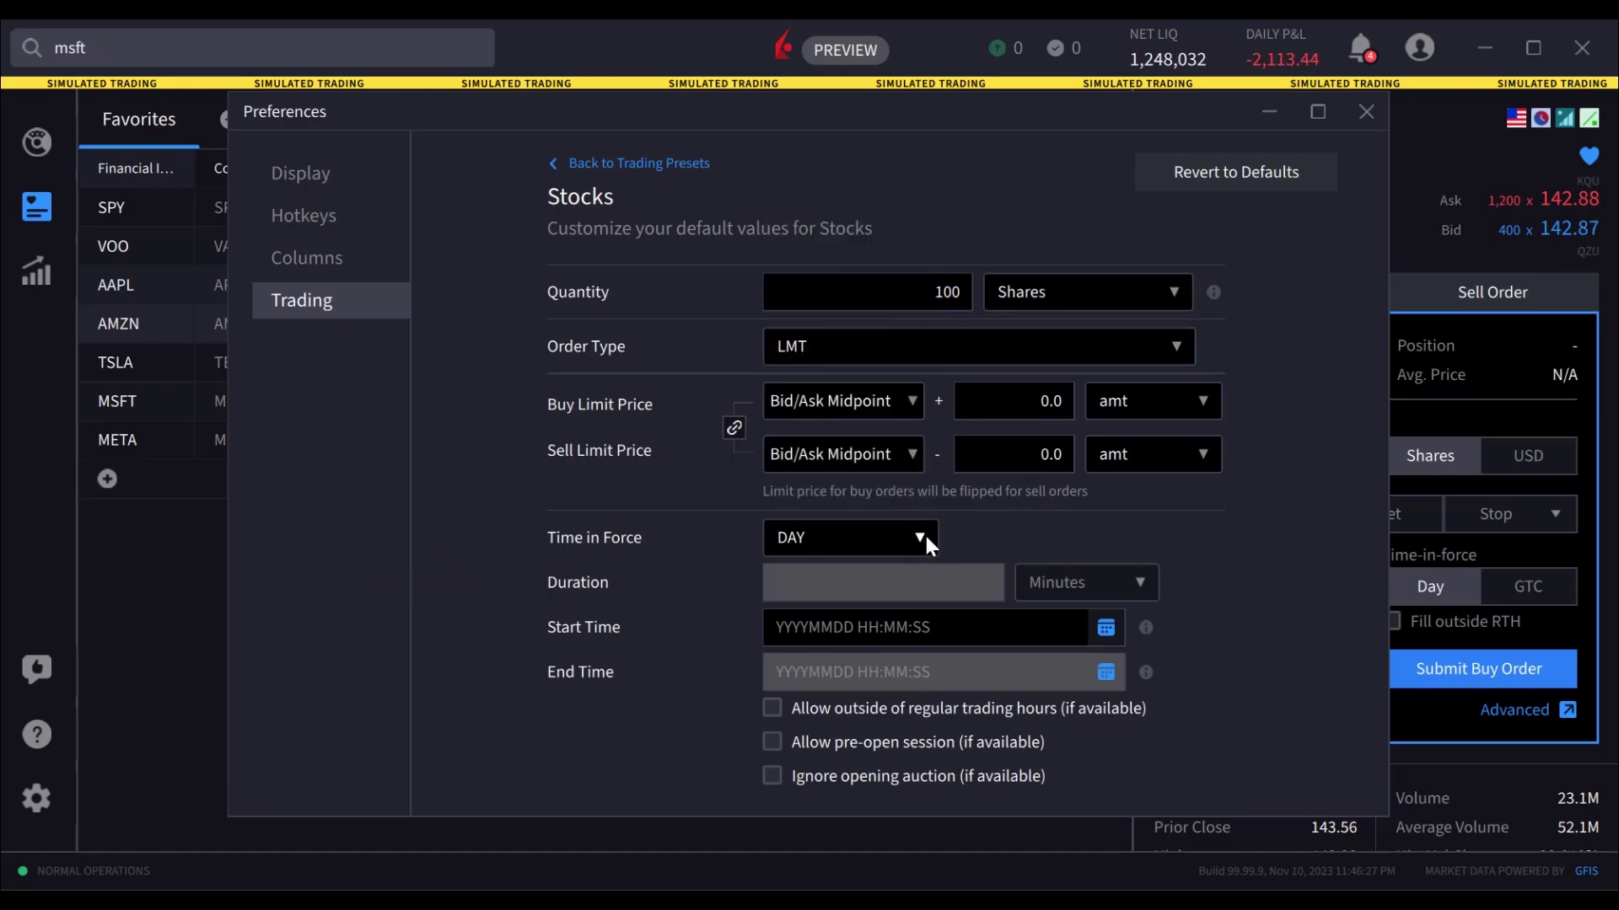
pyautogui.click(1367, 111)
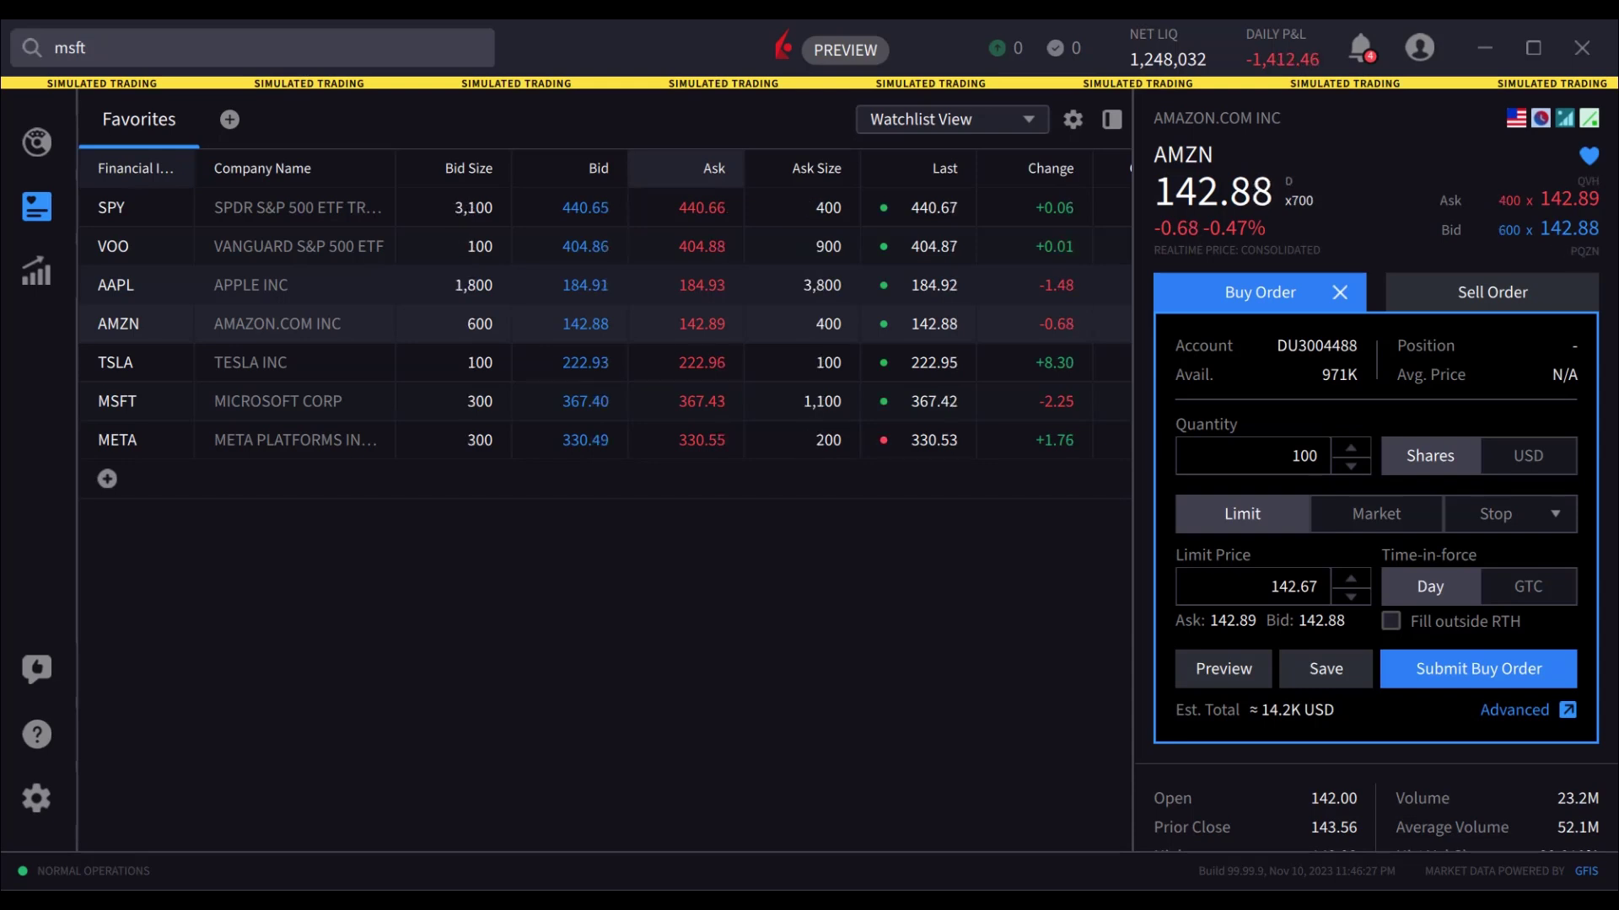
pyautogui.click(1565, 514)
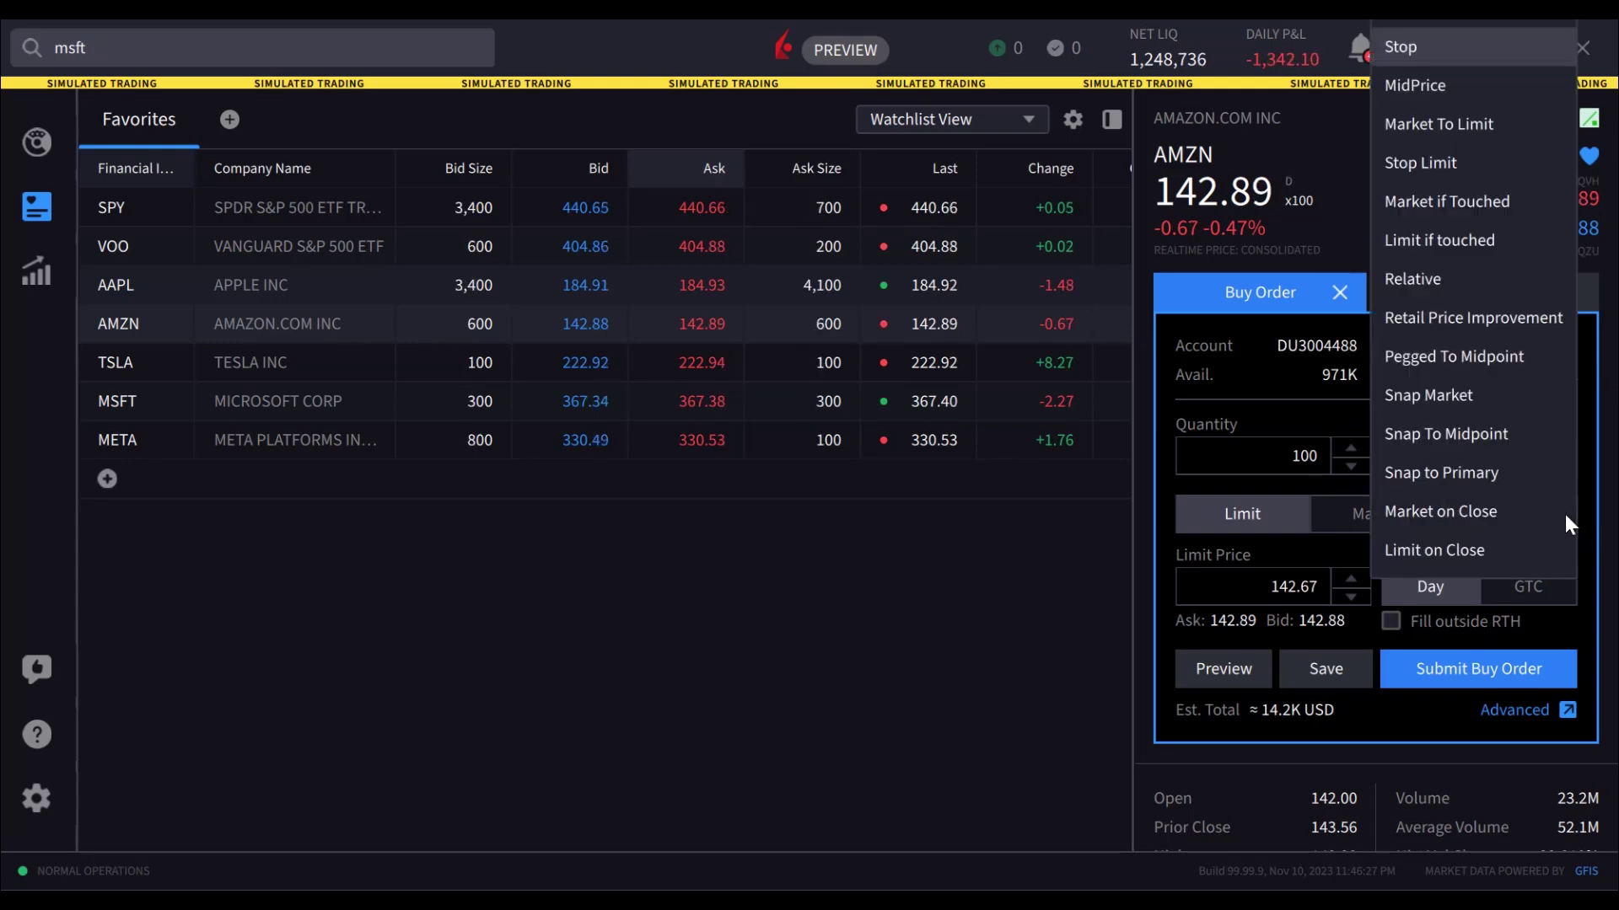
pyautogui.click(1585, 516)
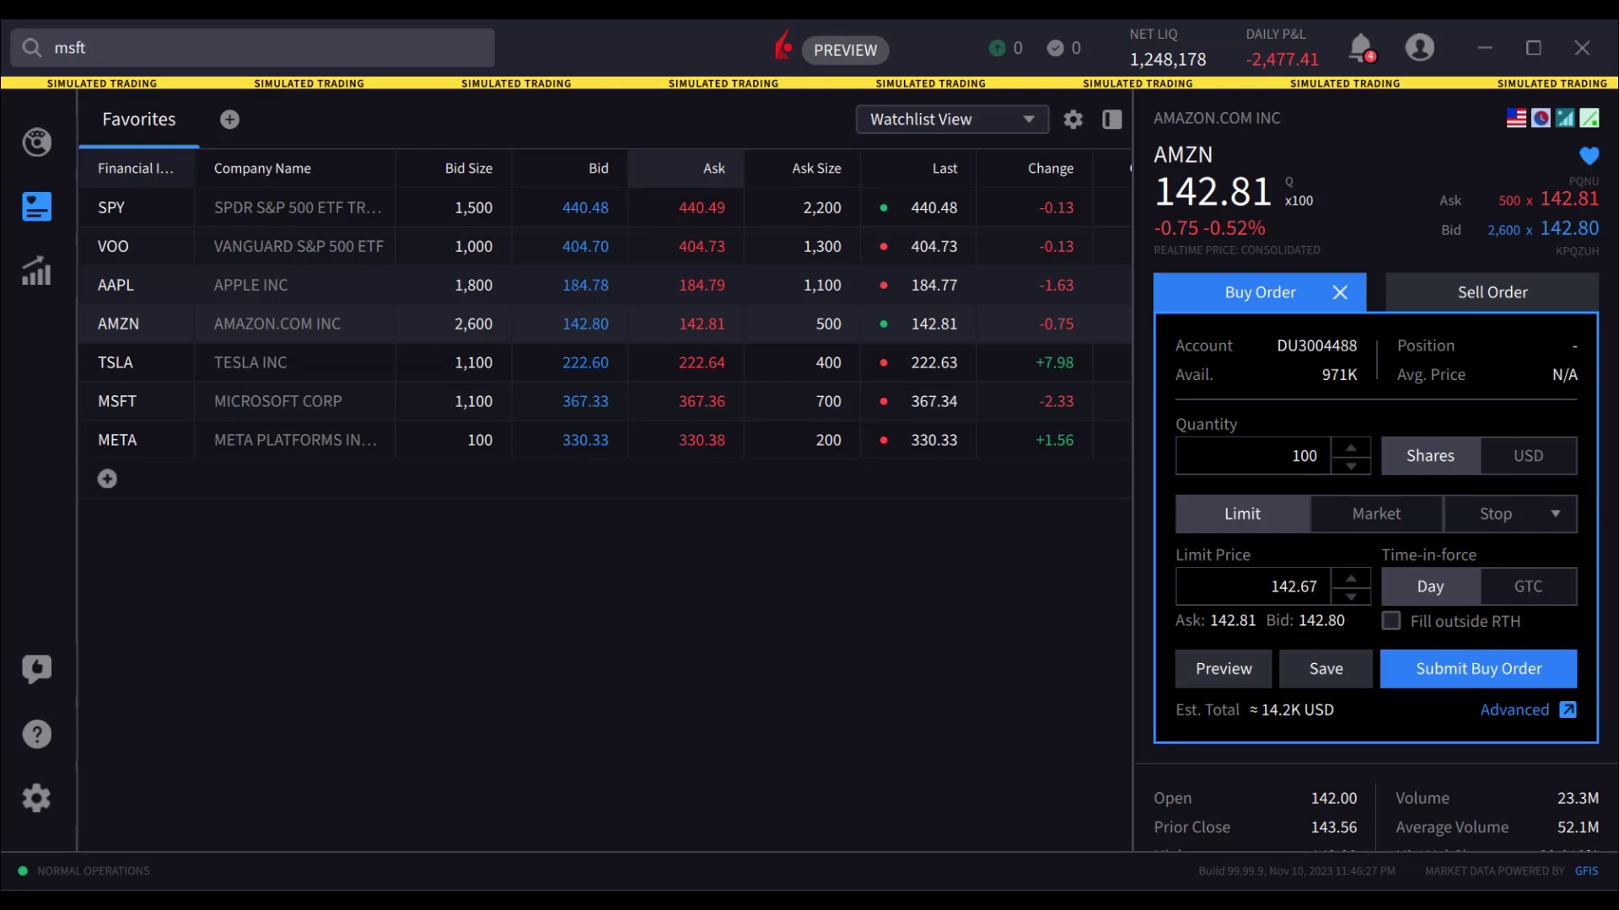
pyautogui.click(1565, 709)
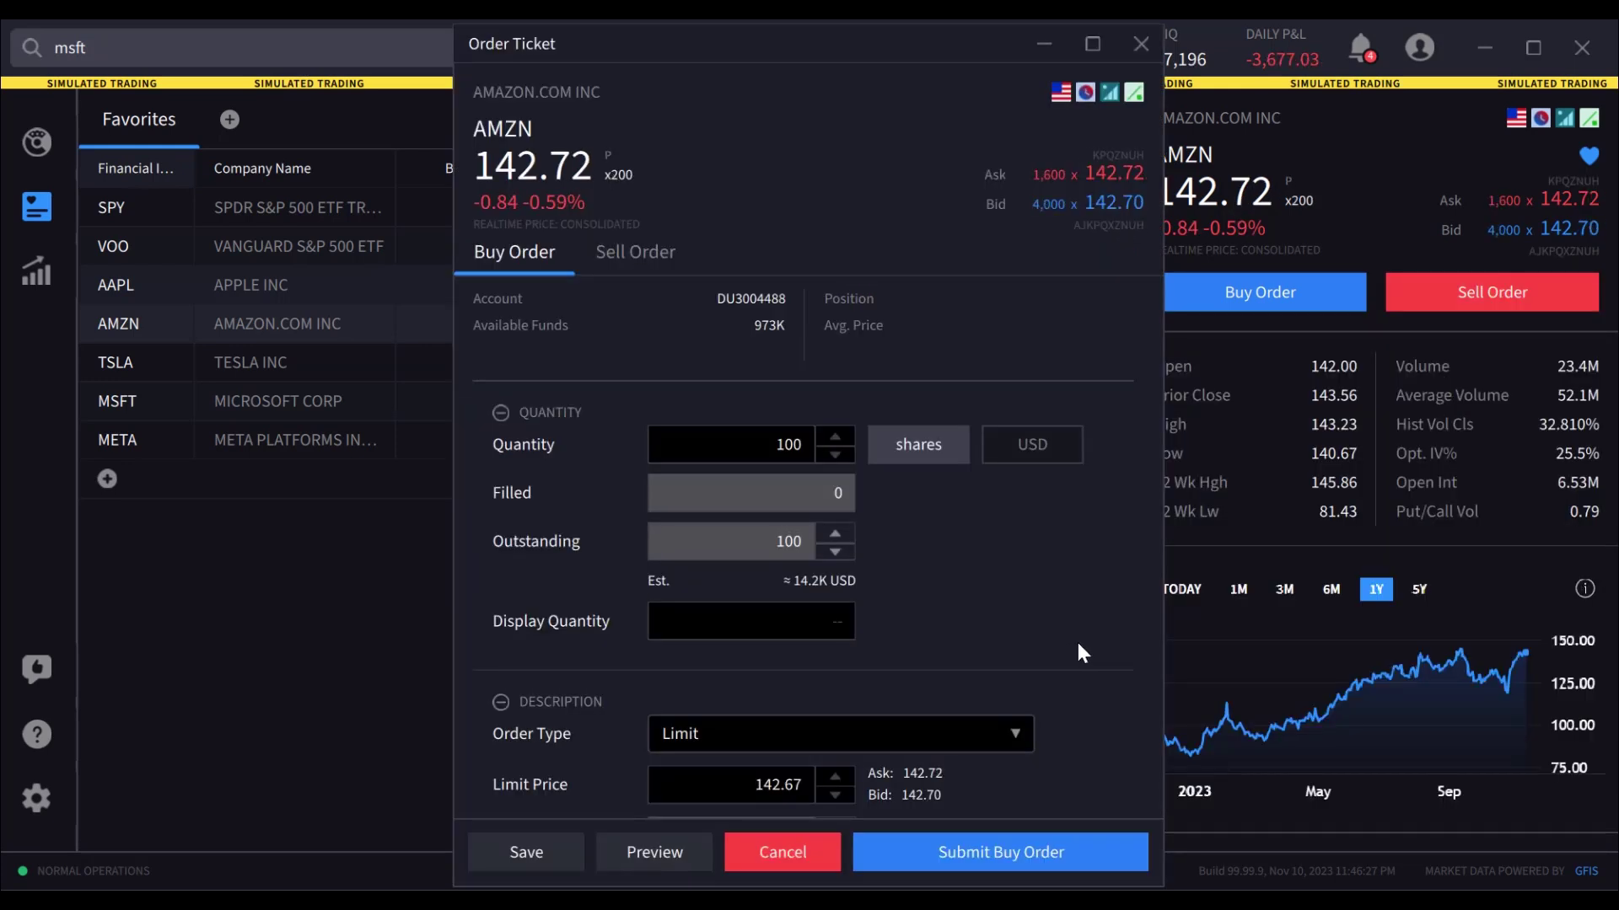
# Submit and transmit the 100-share AMZN limit buy at 142.73, DAY.
pyautogui.scroll(-1, 1078, 644)
pyautogui.scroll(-5, 1078, 644)
pyautogui.scroll(-1, 1079, 644)
pyautogui.scroll(-2, 1078, 644)
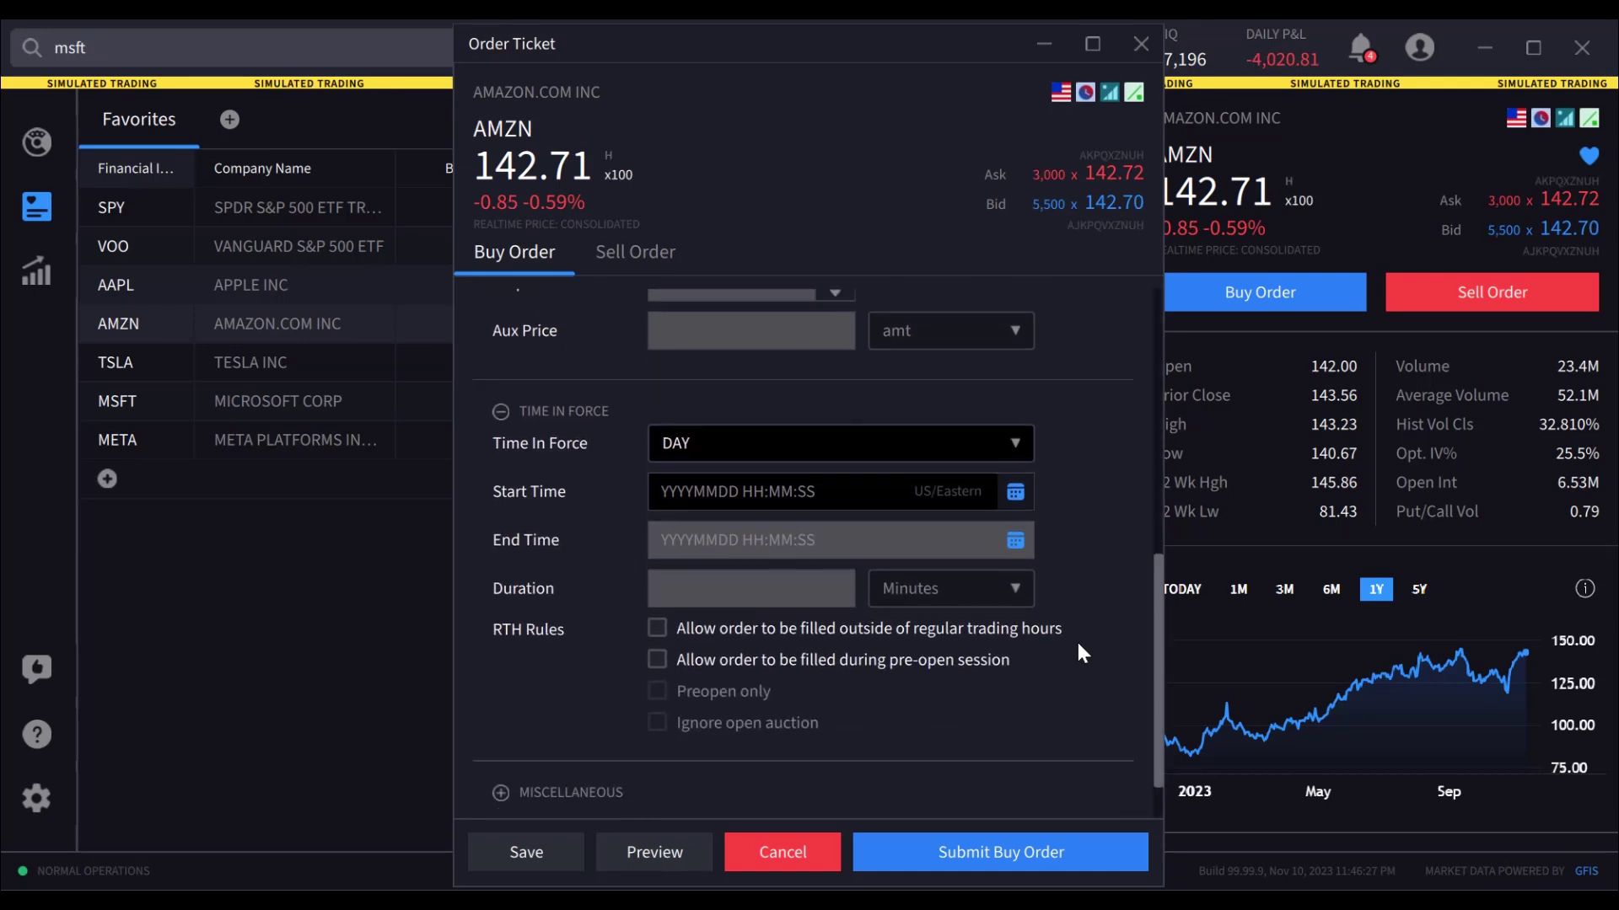
pyautogui.scroll(-3, 1078, 644)
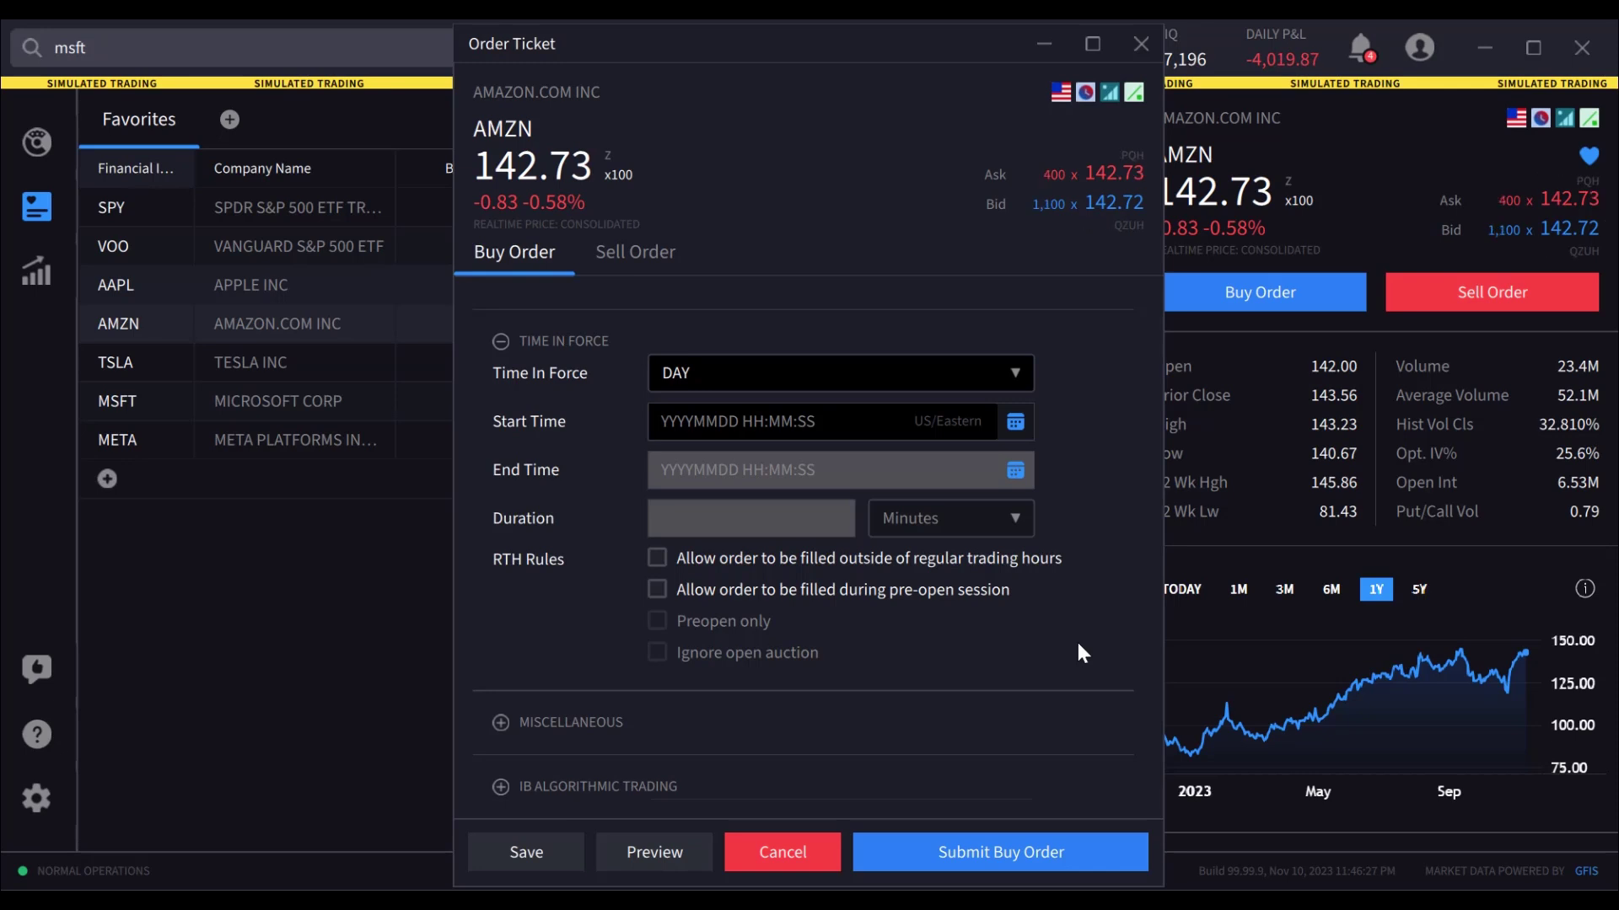
pyautogui.click(1005, 847)
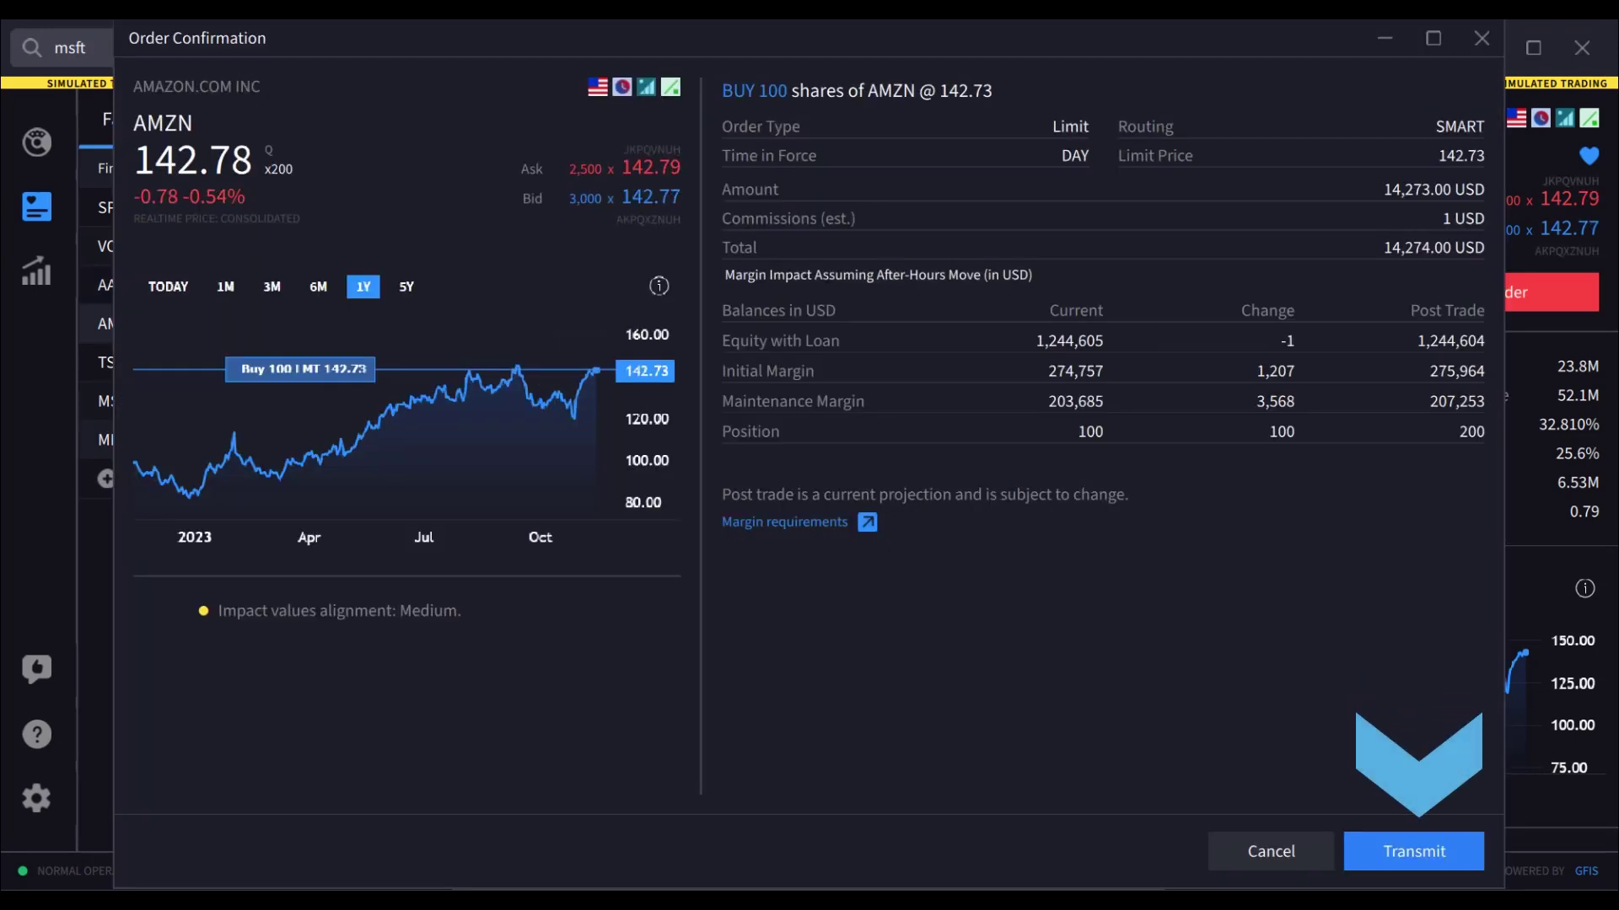
pyautogui.click(1418, 851)
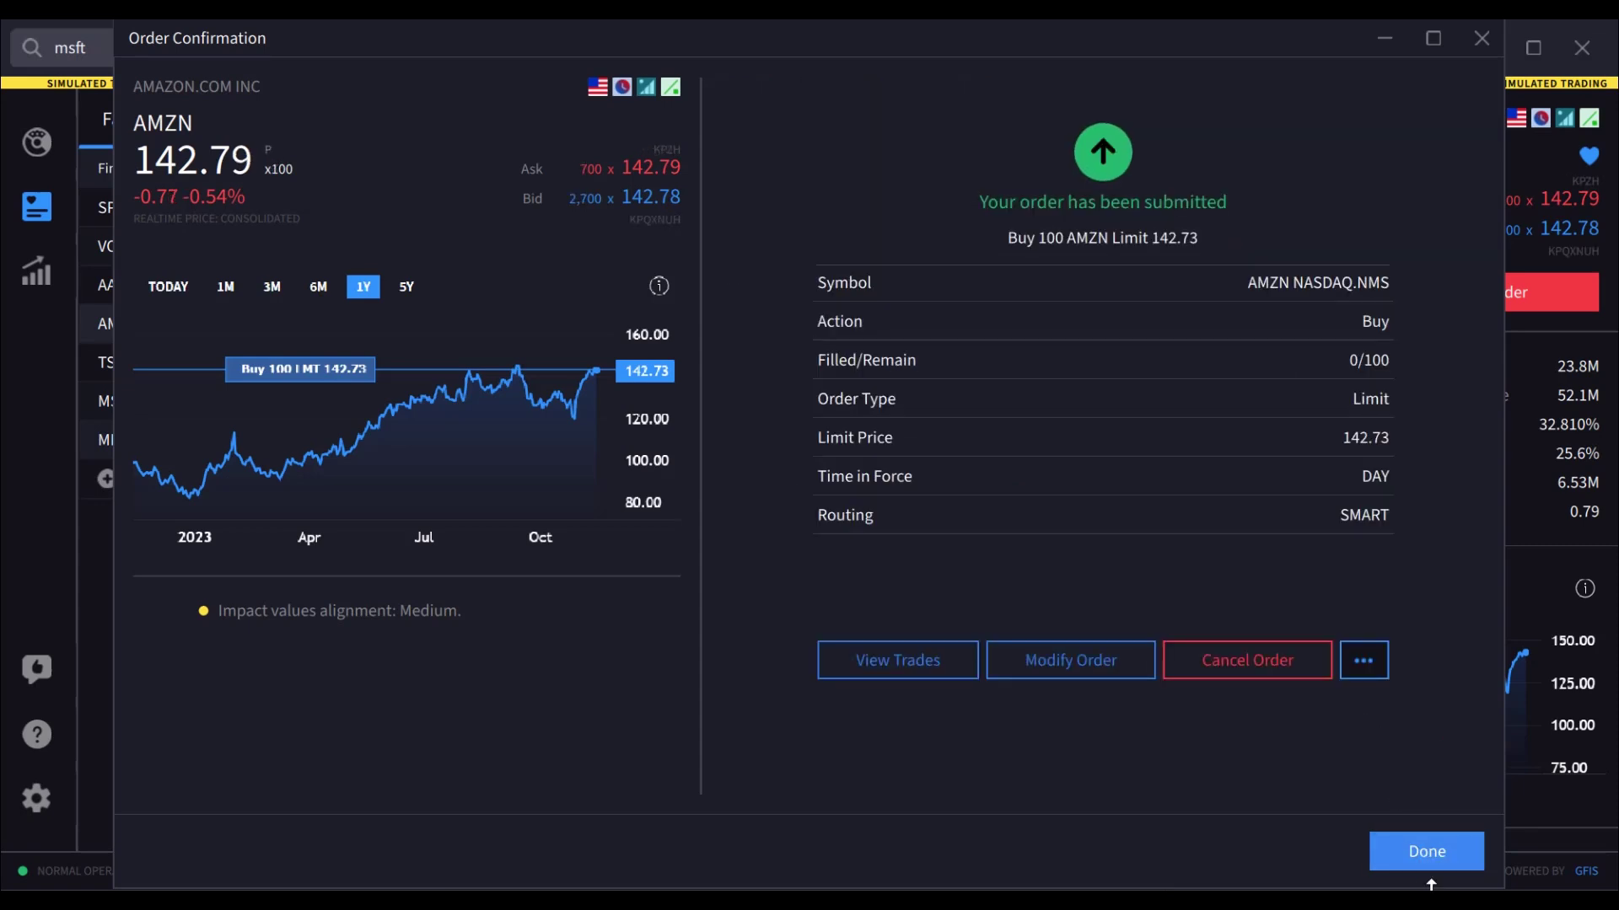
# Dismiss the AMZN order-submitted confirmation and scroll down the view.
pyautogui.click(1418, 851)
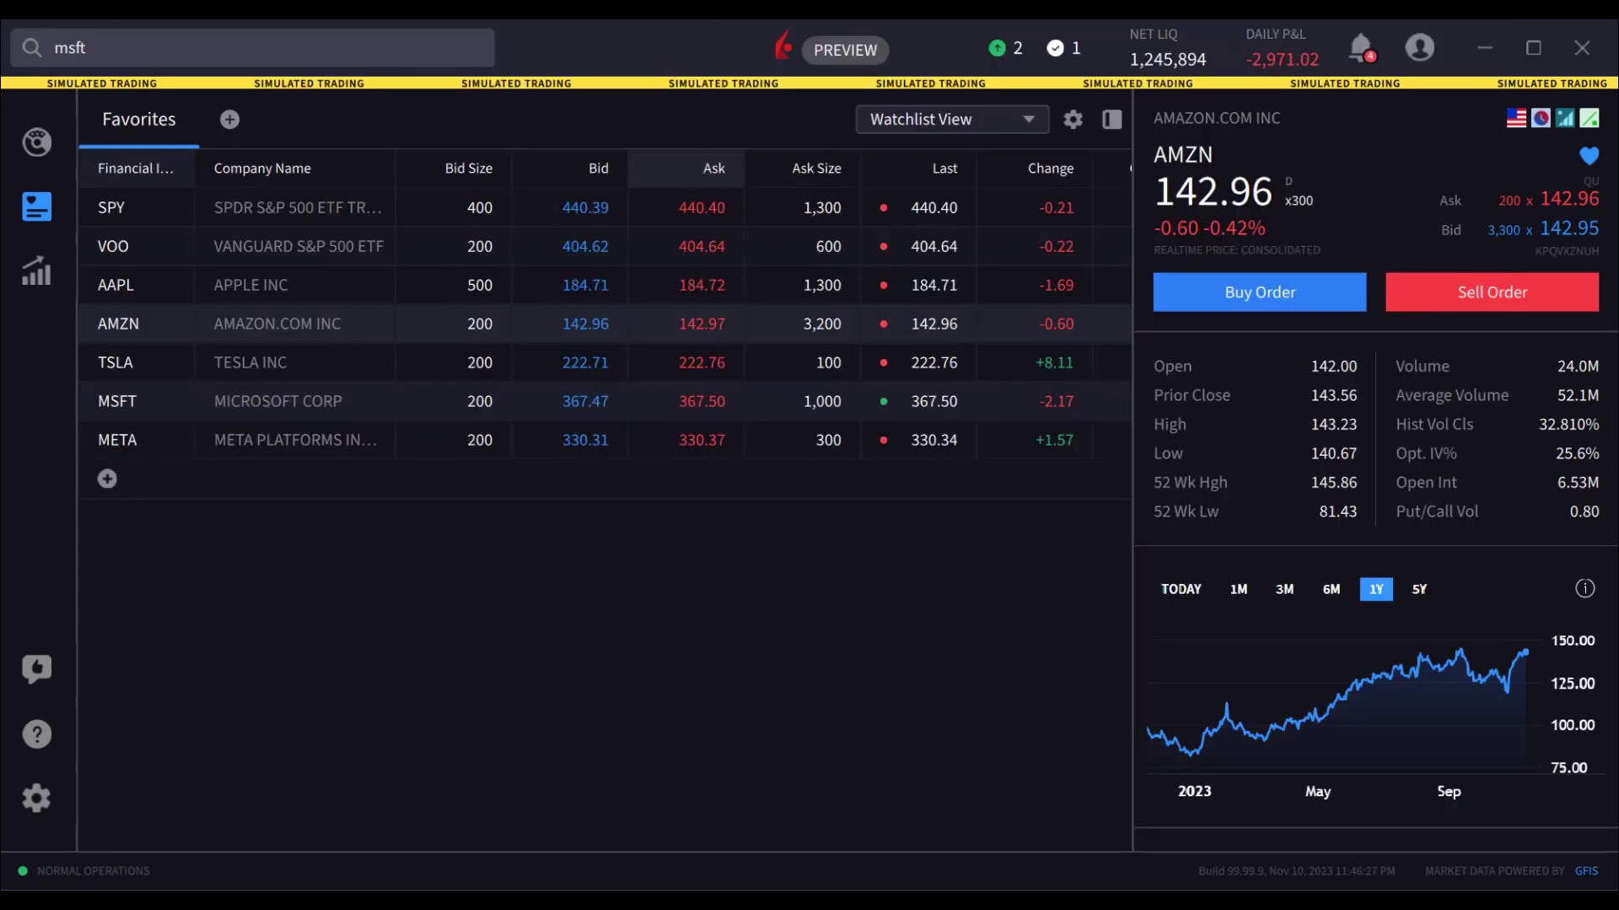
pyautogui.scroll(-2, 1573, 765)
pyautogui.scroll(-2, 1573, 763)
pyautogui.scroll(-1, 1573, 763)
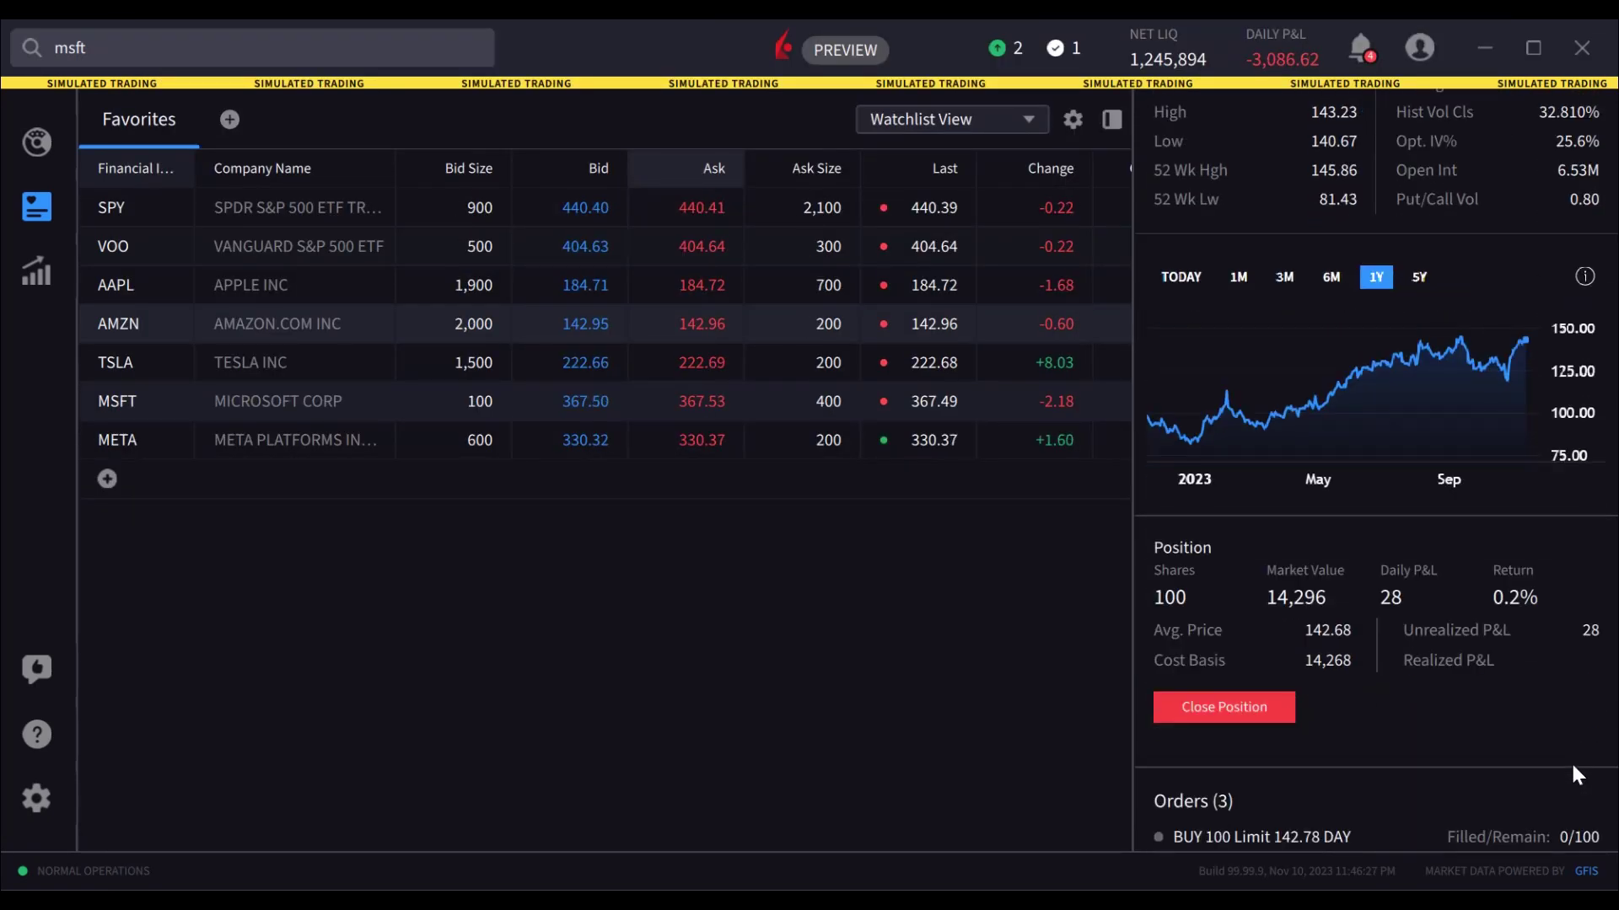
pyautogui.scroll(-2, 1571, 760)
pyautogui.scroll(-1, 1571, 760)
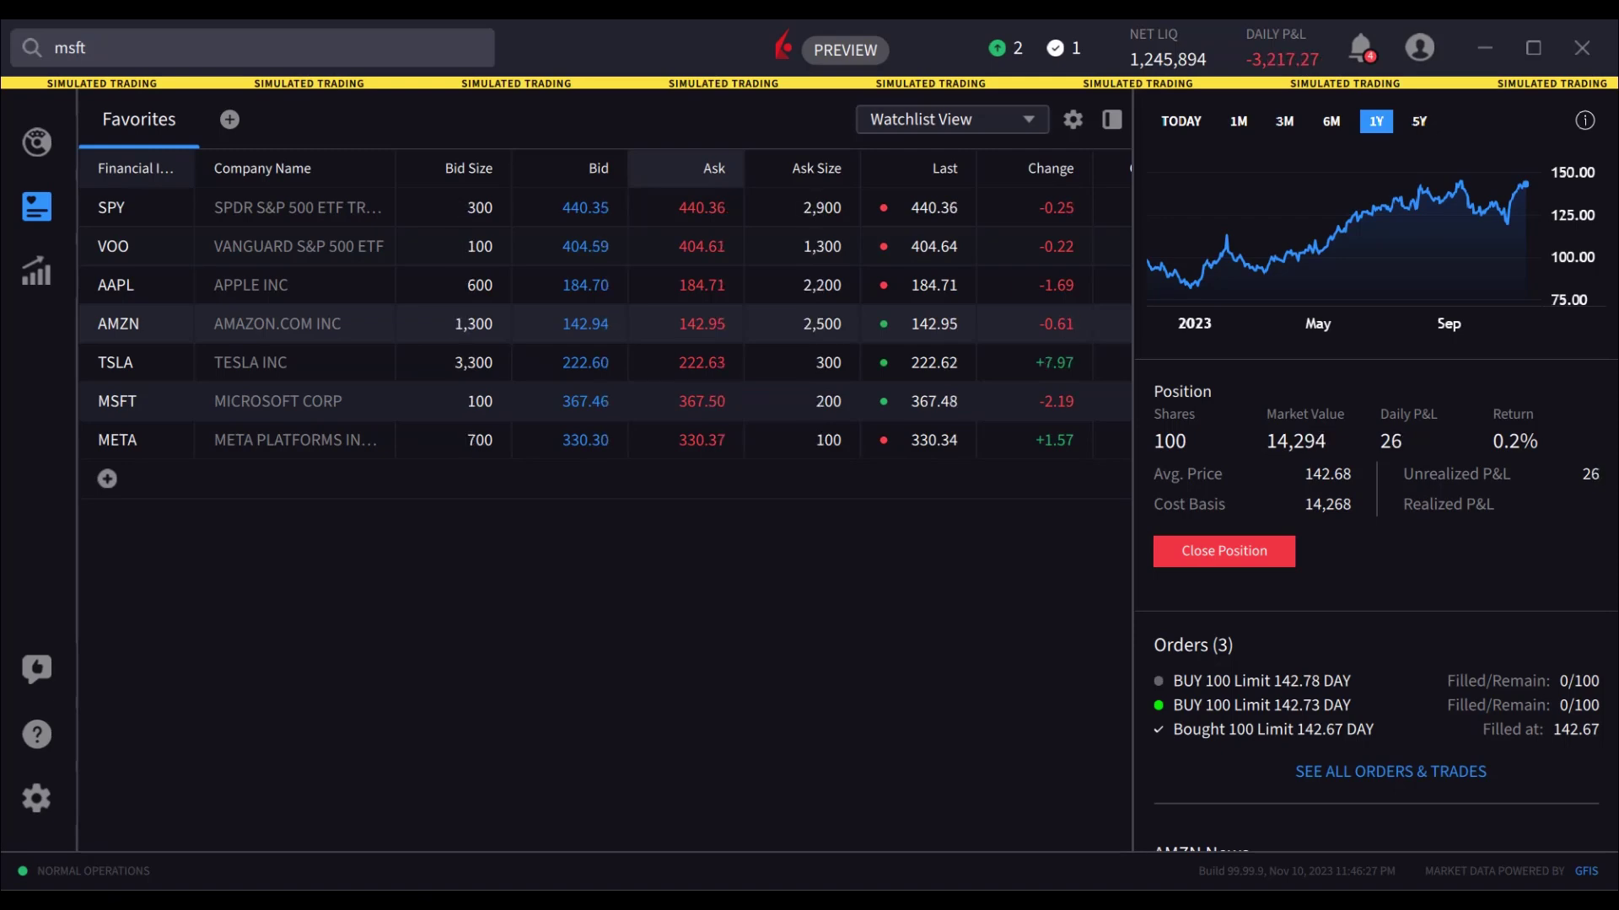
# Show Portfolio's Orders & Trades and bring up actions for the AMZN 142.73 order.
pyautogui.click(36, 142)
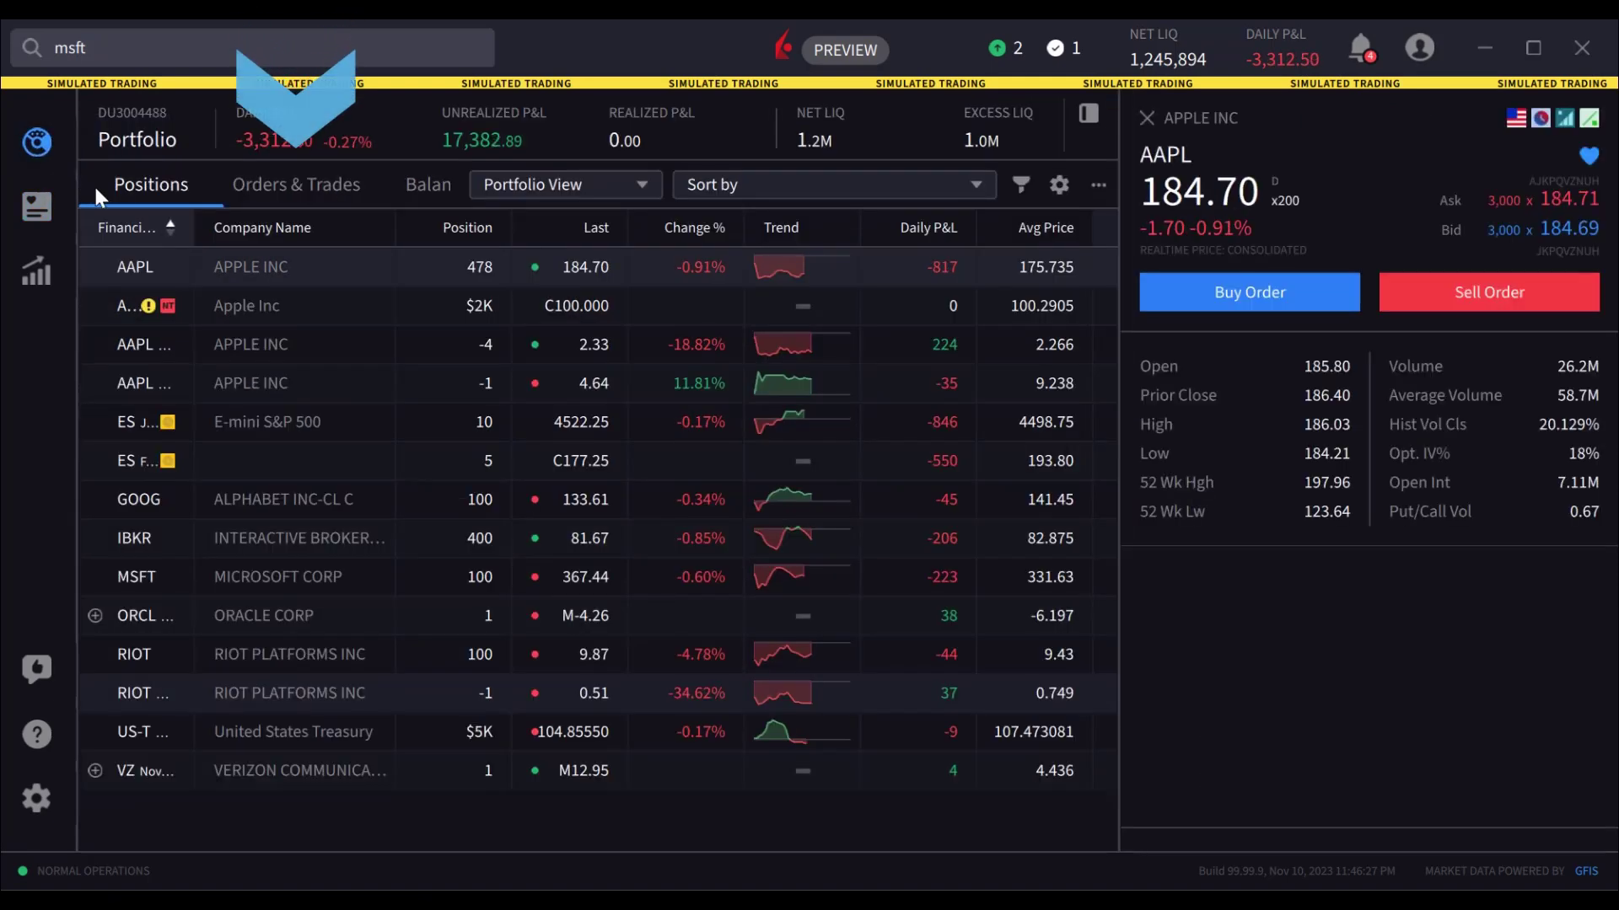
pyautogui.click(306, 194)
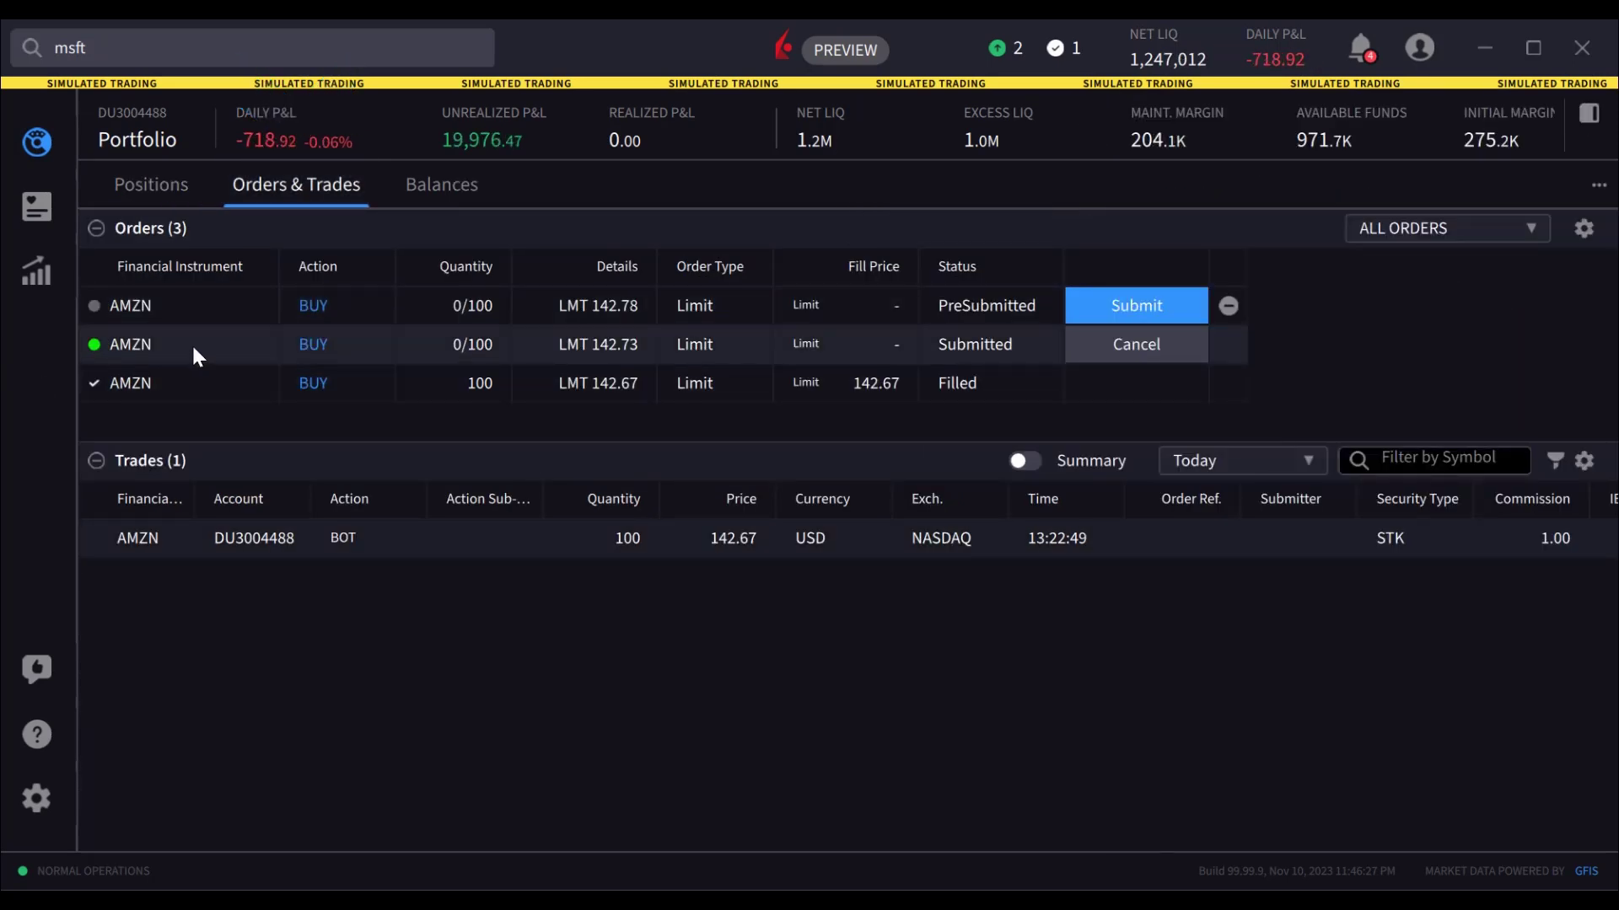
pyautogui.rightClick(193, 349)
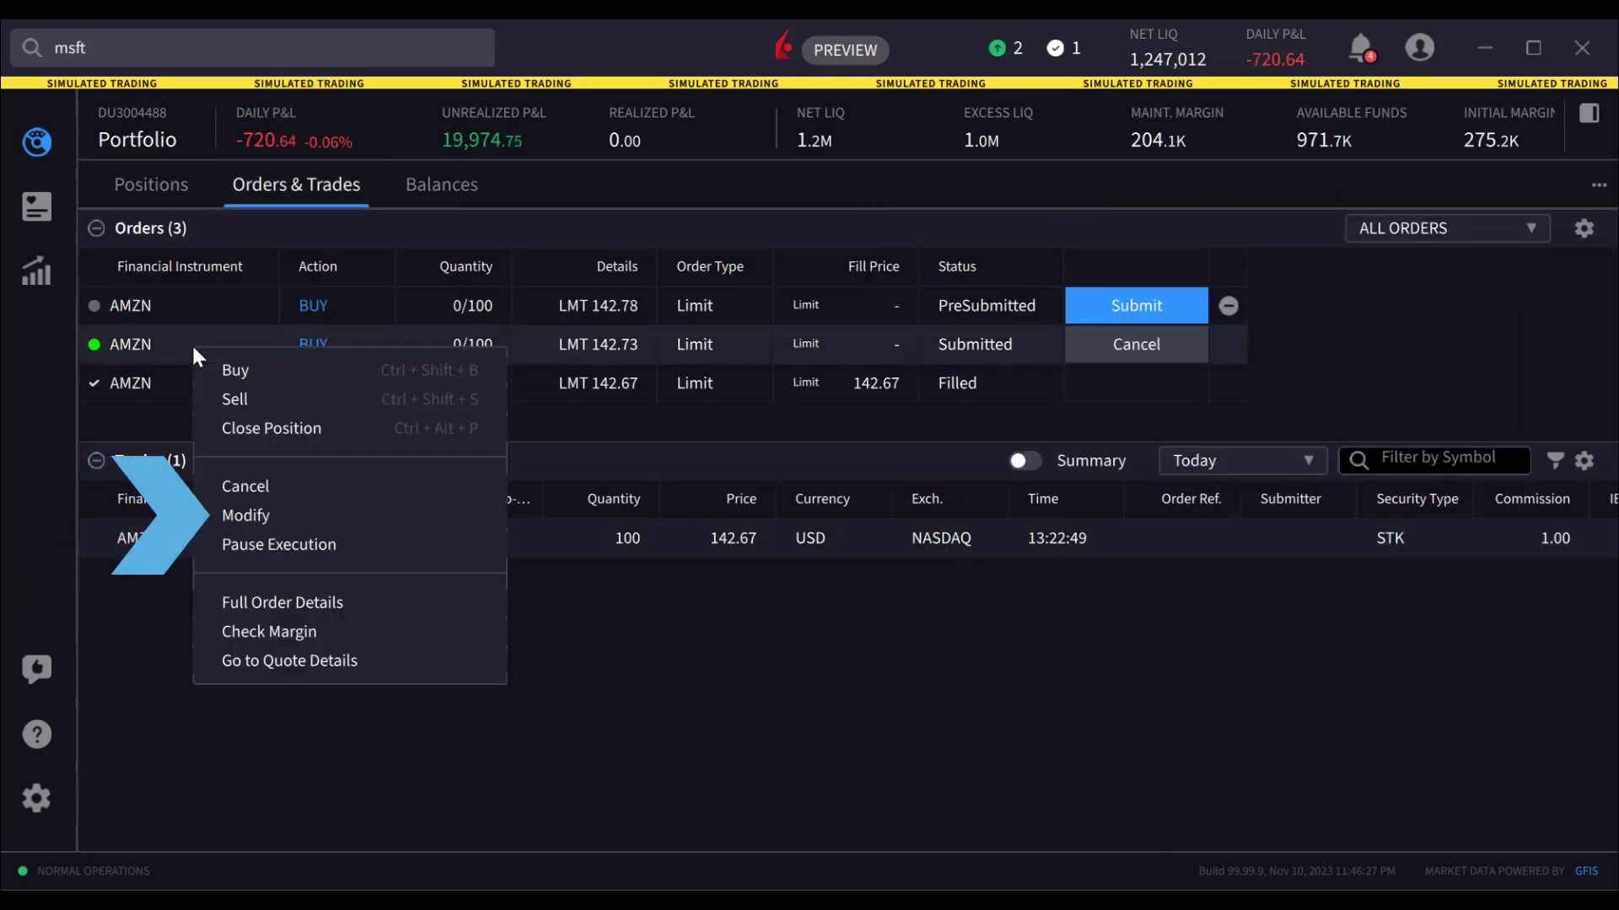